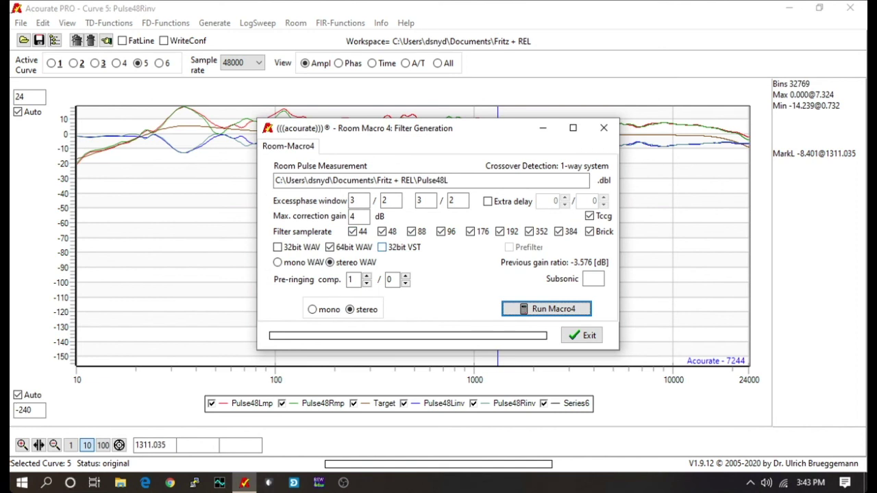
- Leave filter generation and run Room Macro 1 amplitude preparation in stereo on the Pulse48L measurement
click(583, 335)
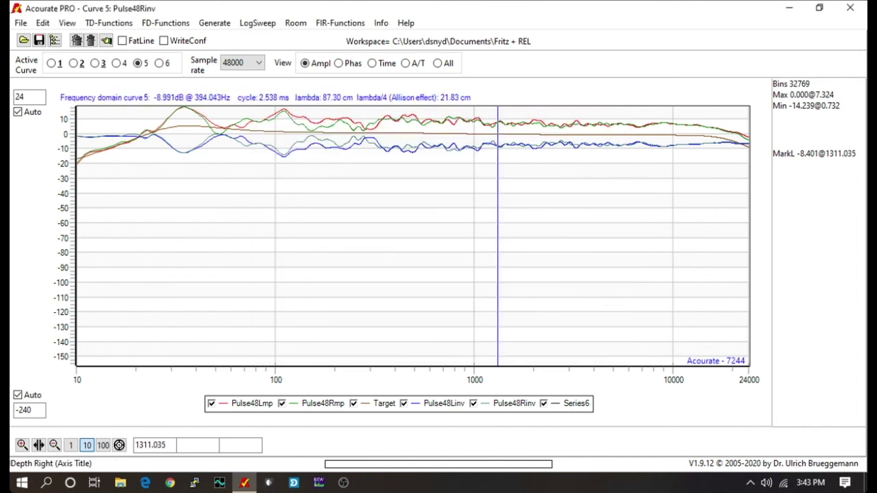
click(296, 23)
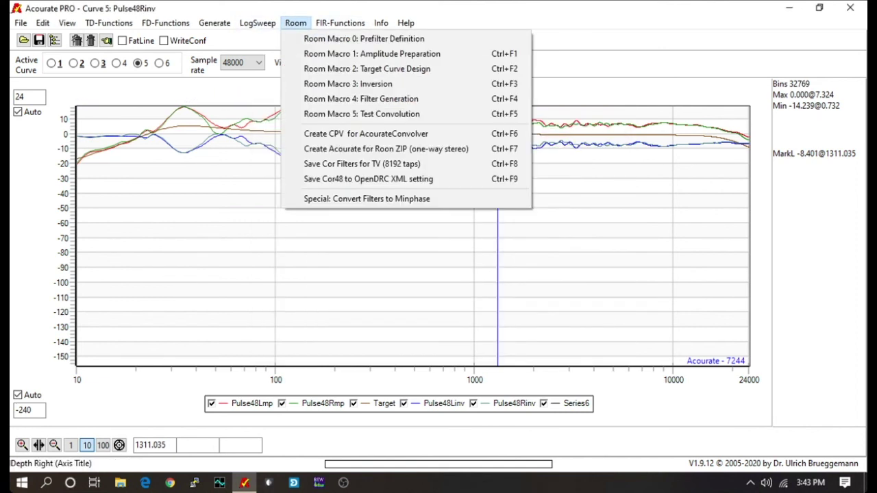
key(Return)
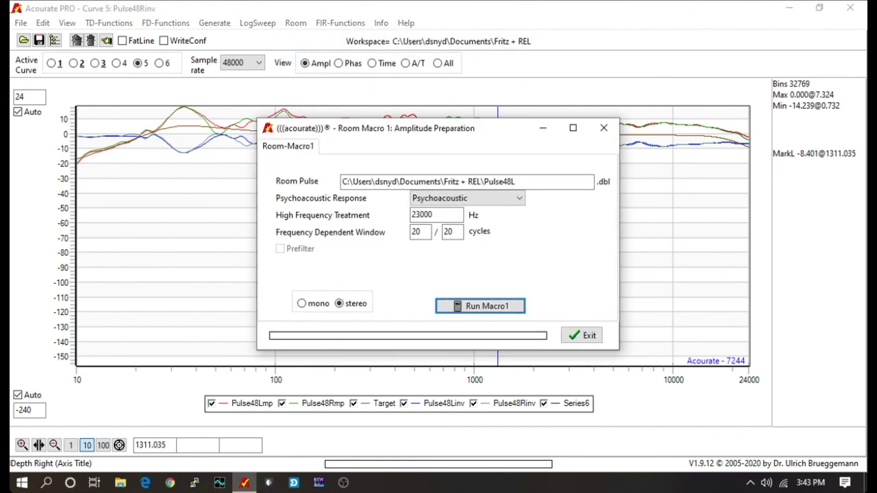
click(480, 306)
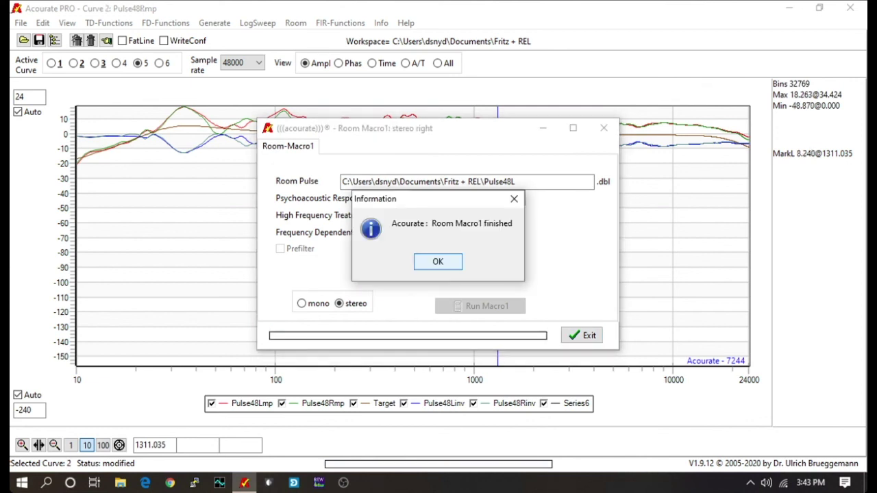
key(Return)
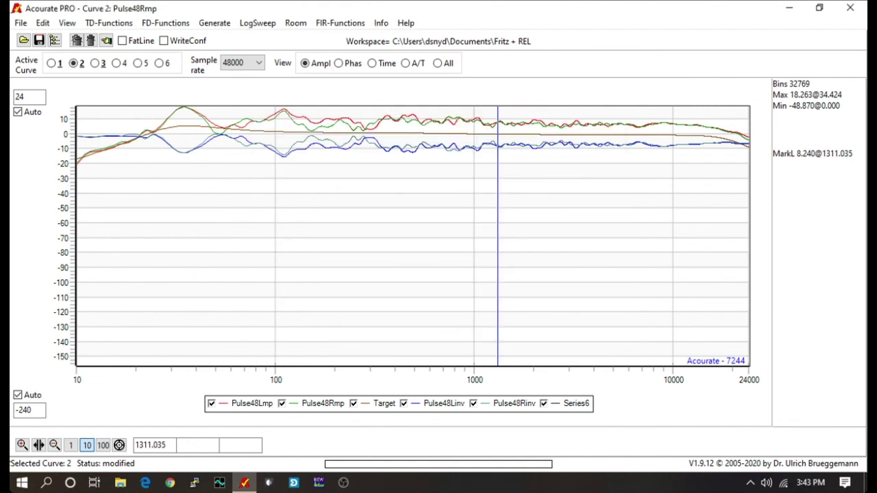
- Unload all loaded curves from the workspace and close the program for a fresh start
click(76, 41)
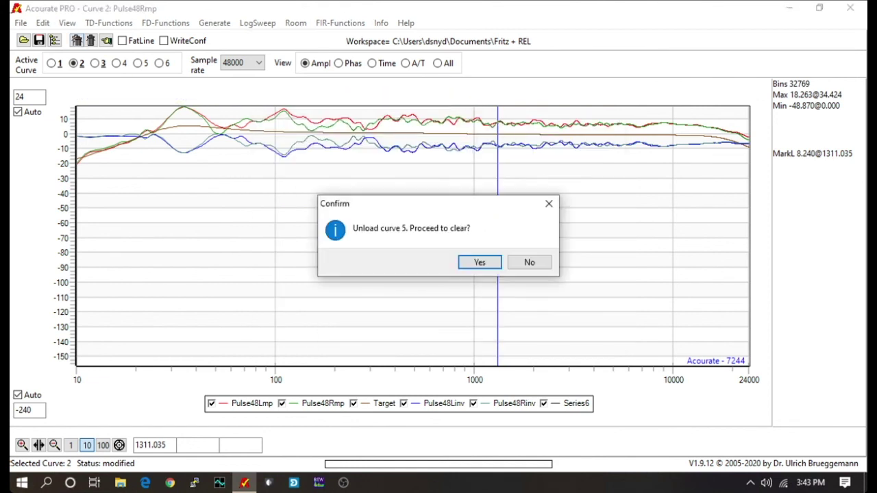
click(480, 262)
click(479, 262)
key(Return)
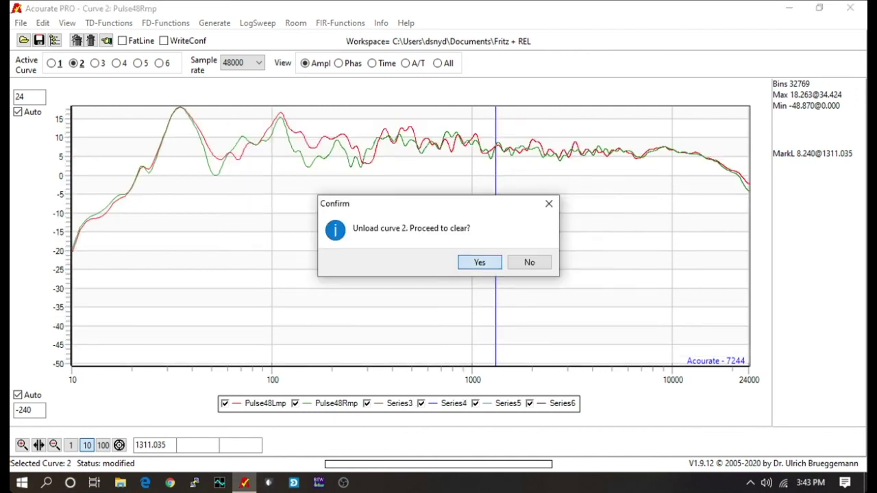
key(Return)
key(Return)
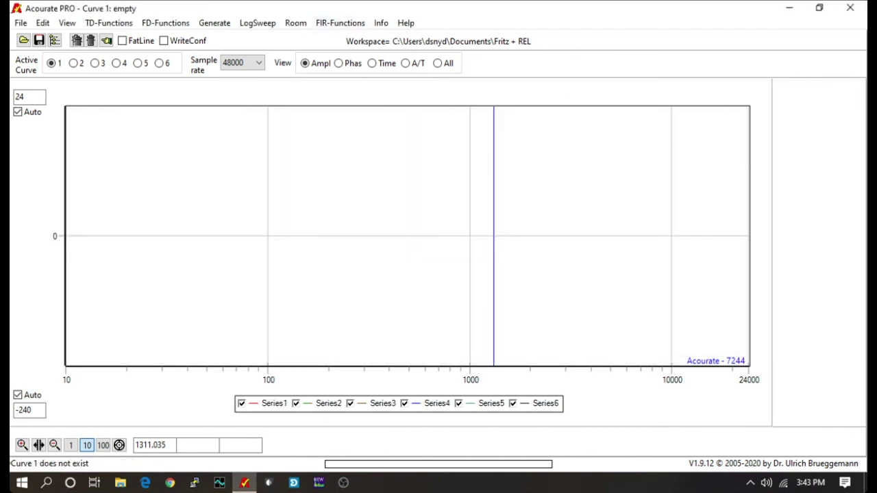
click(849, 7)
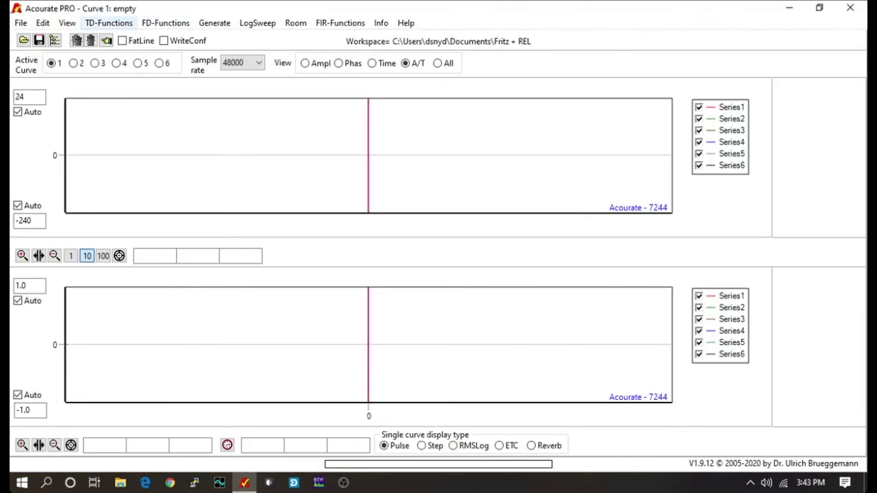
- Run Room Macro 1 in stereo on Pulse48L with Psychoacoustic response, 23000 Hz treatment and a 20/20 window, and display only amplitude
click(296, 23)
key(Down)
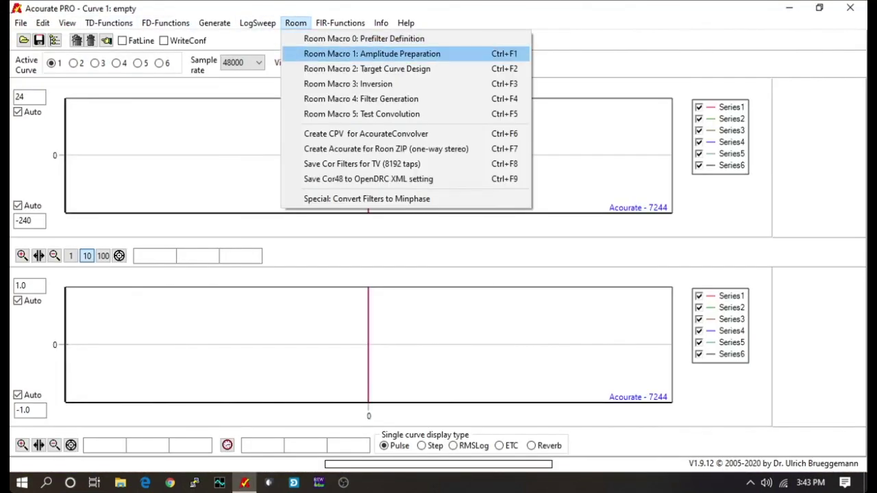
key(Return)
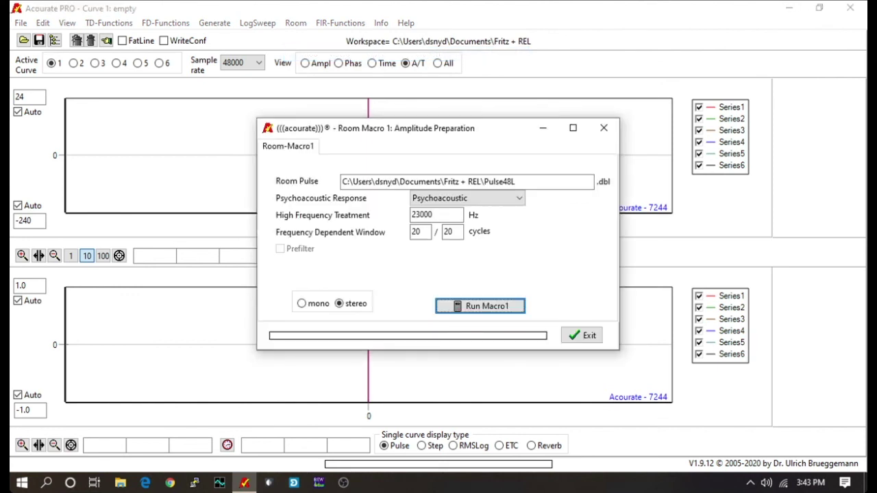
key(Return)
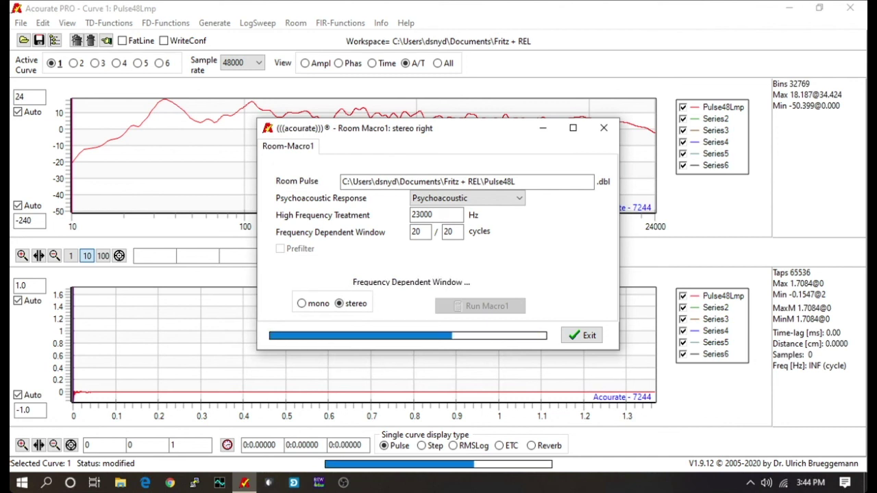
key(Return)
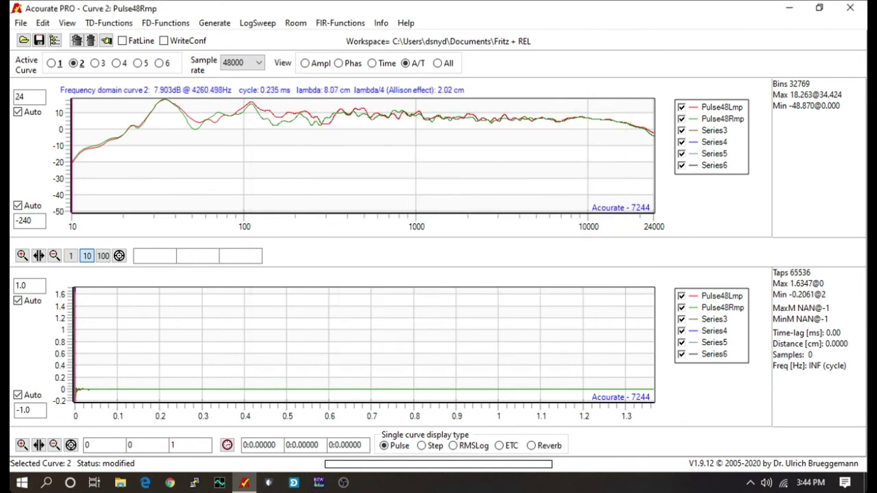
click(305, 63)
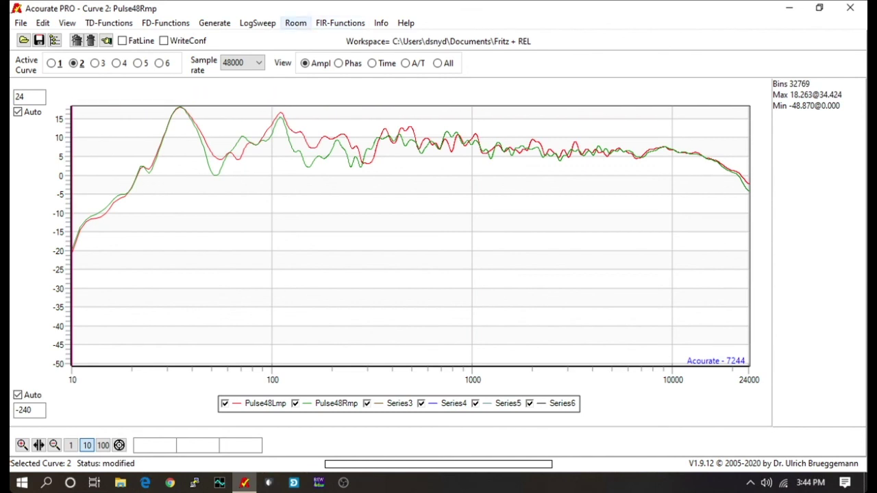
- Start Room Macro 2 Target Curve Design and load a stored target definition file from the Fritz + REL folder
click(296, 22)
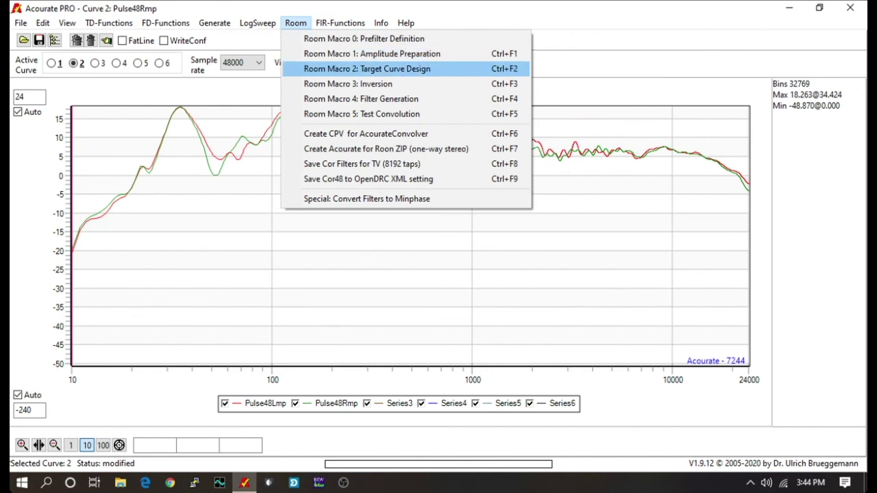
key(Return)
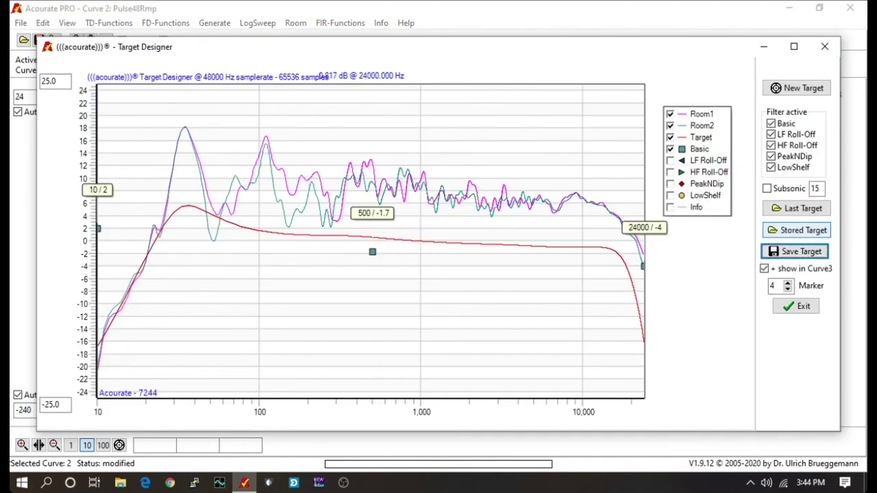
click(796, 230)
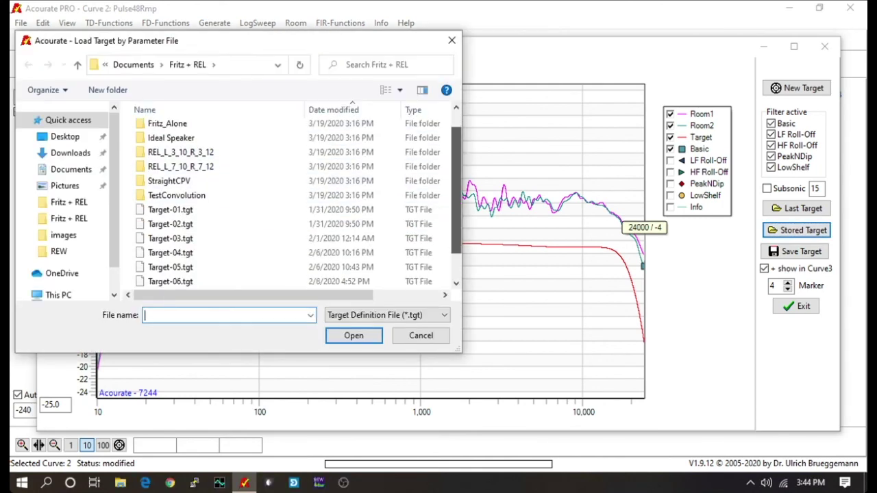
scroll(185, 253, down, 1)
click(175, 253)
click(353, 335)
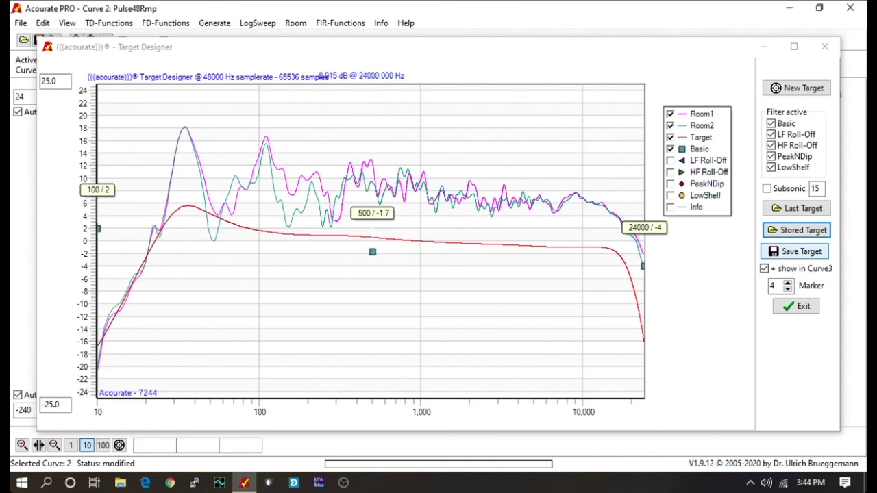
- Save the loaded target curve as Target in the Fritz + REL folder and leave the Target Designer
click(795, 251)
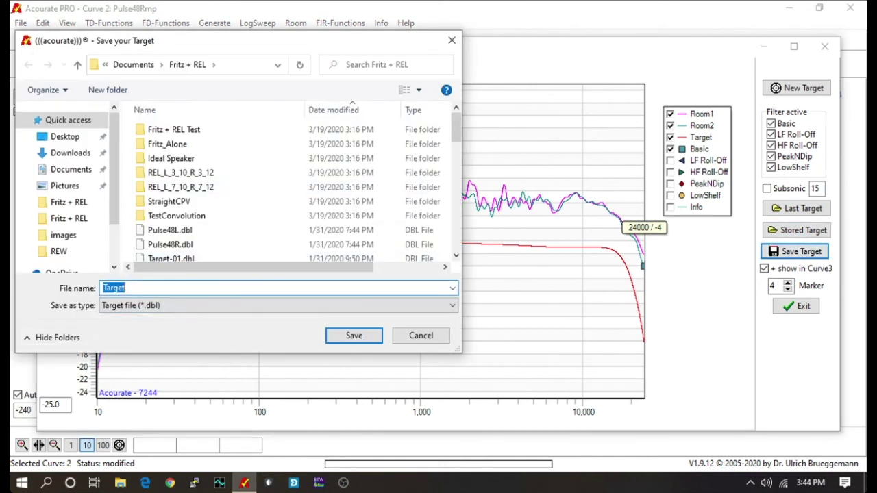
key(Return)
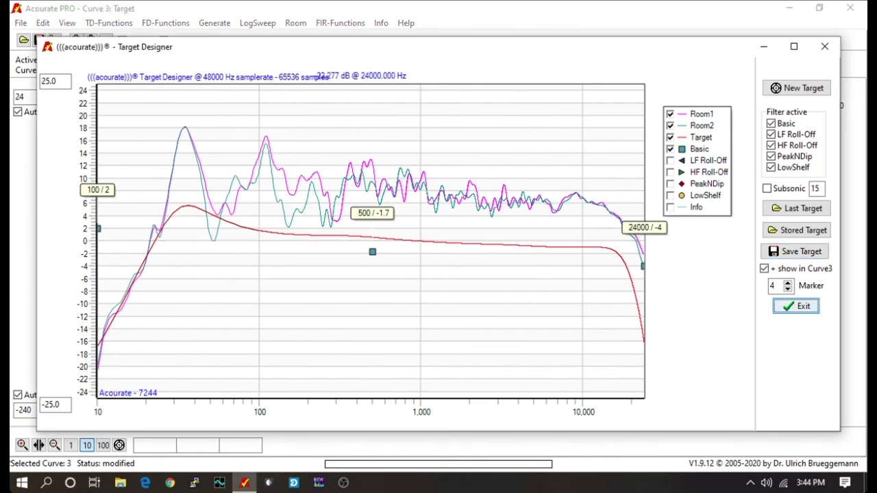
click(796, 306)
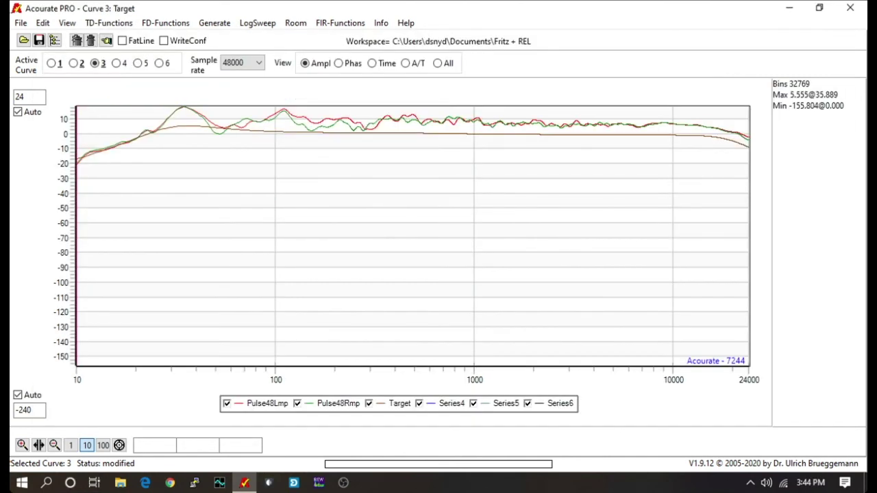
- Set up Room Macro 3 Inversion with the HF boost limit enabled at 21000 for both the left and right channels
click(296, 24)
key(Down)
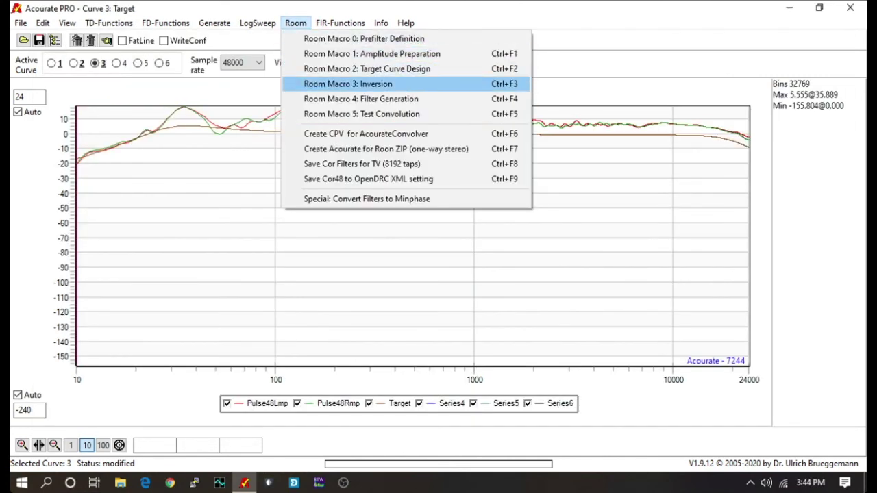
key(Return)
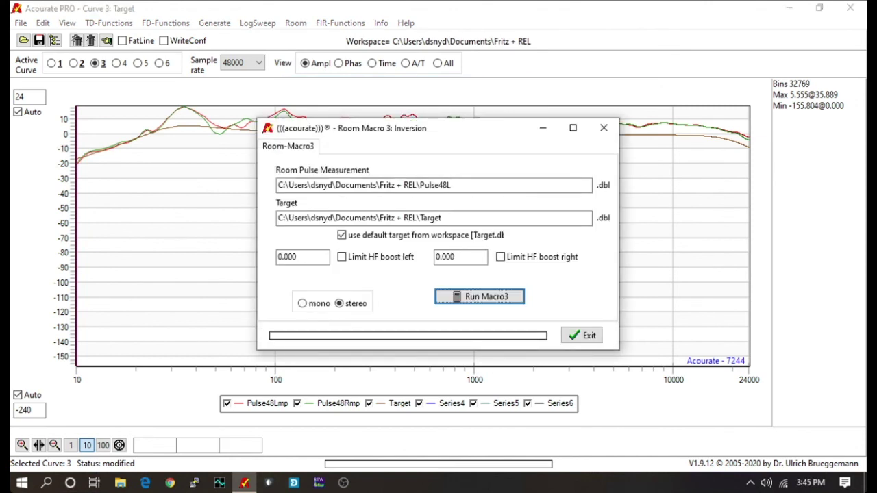
double_click(288, 257)
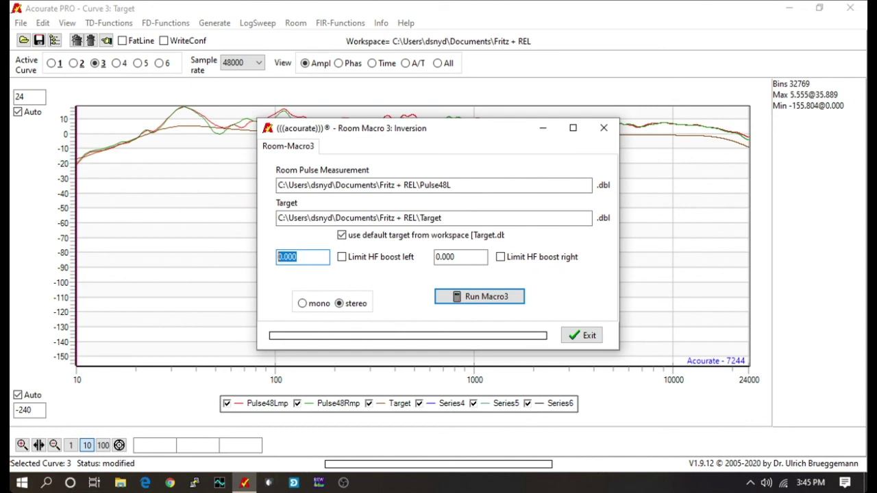
text(21000)
key(Tab)
text(21)
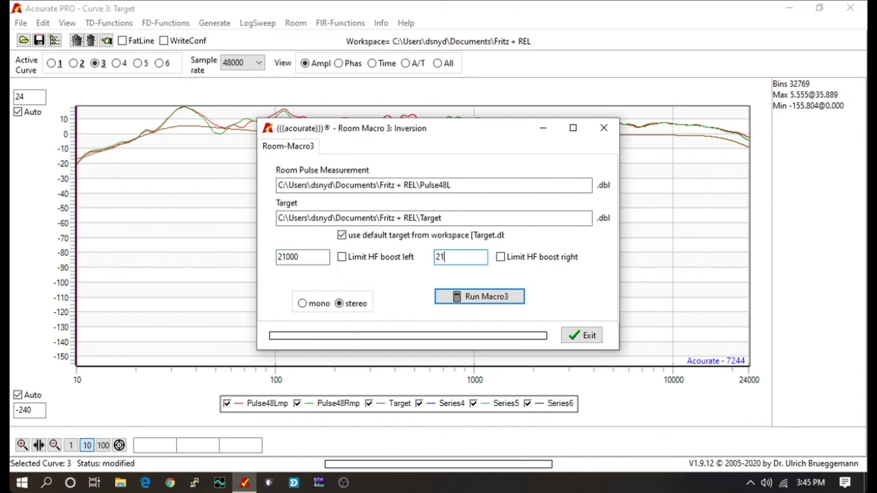
text(000)
key(shift+Tab)
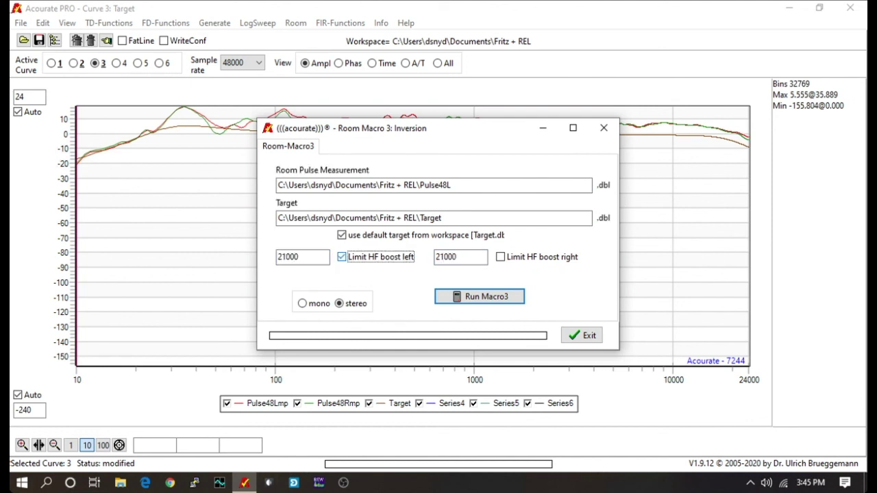
key(space)
key(Tab)
key(Tab)
key(space)
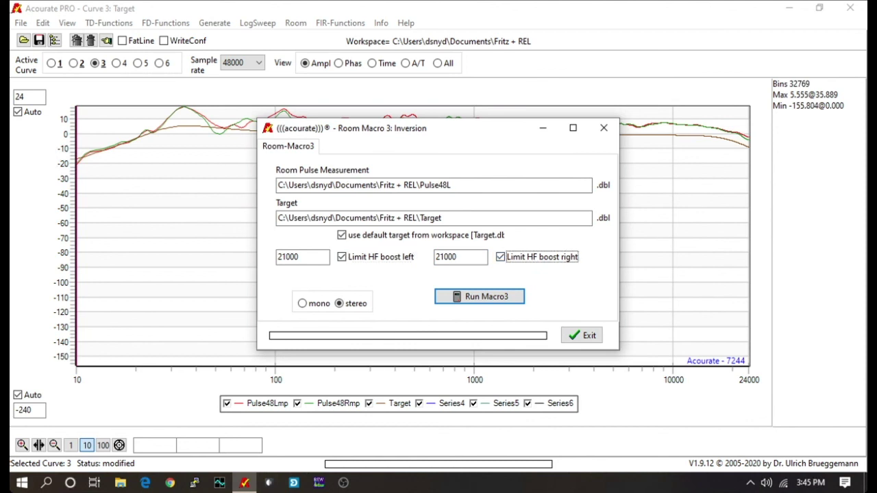
- Run the stereo inversion of the room pulse against the default workspace target
key(Tab)
key(space)
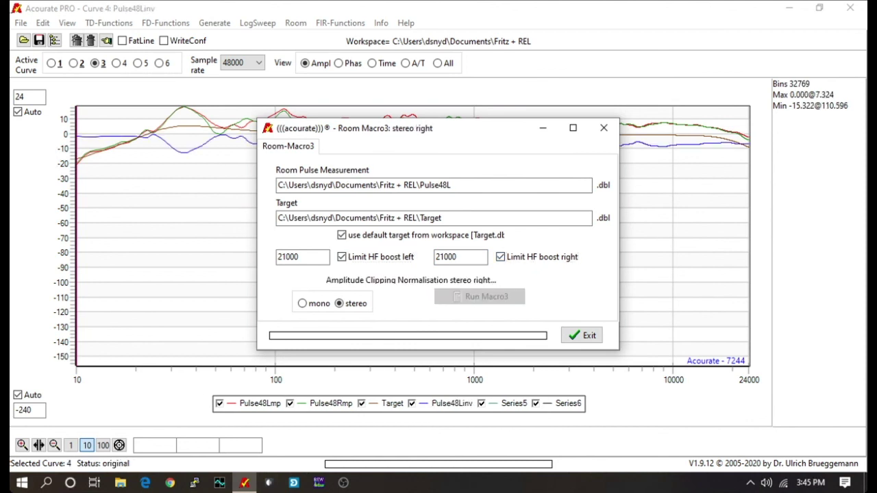
key(Return)
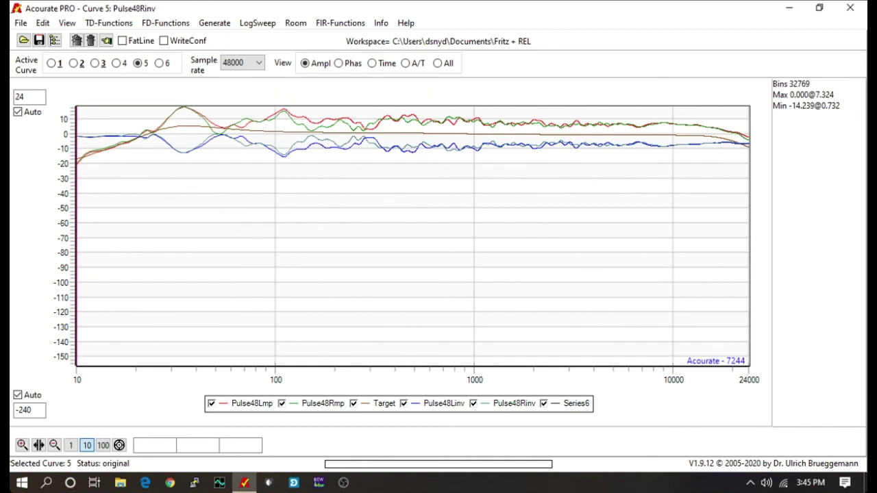
- Run Room Macro 4 Filter Generation in stereo with the subsonic filter set to 15, keeping the other filter options
click(295, 23)
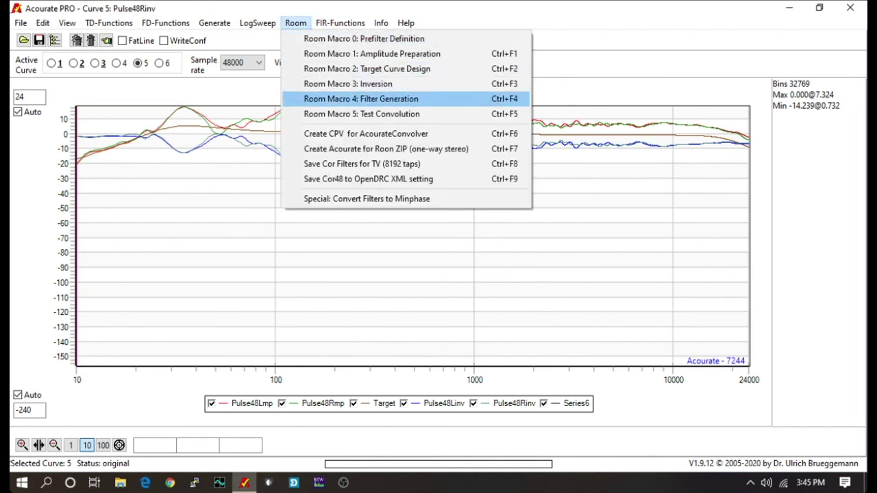
click(361, 98)
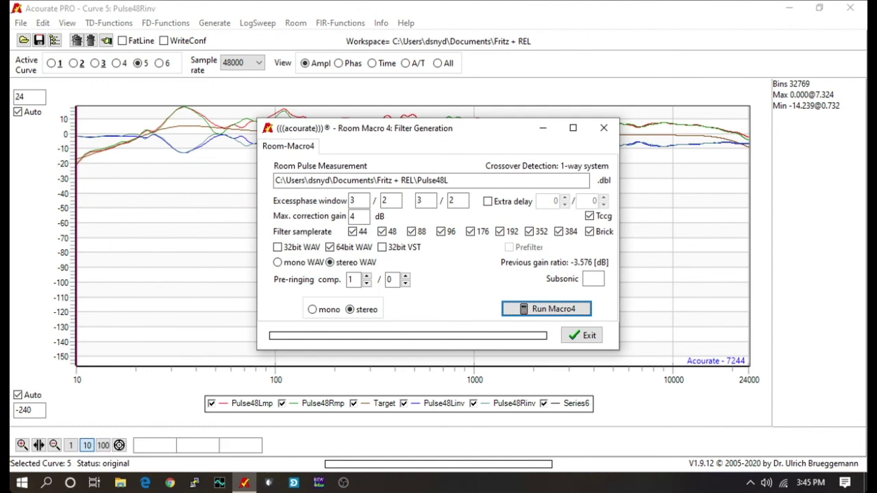
click(592, 279)
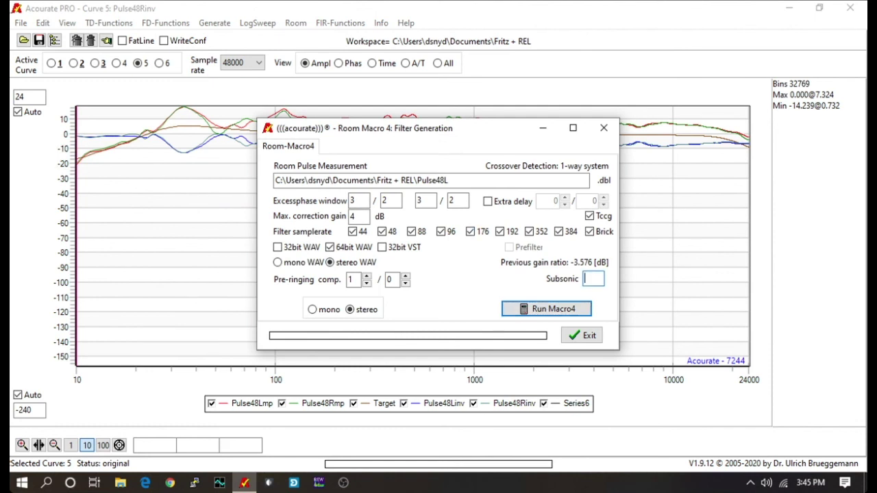
text(15)
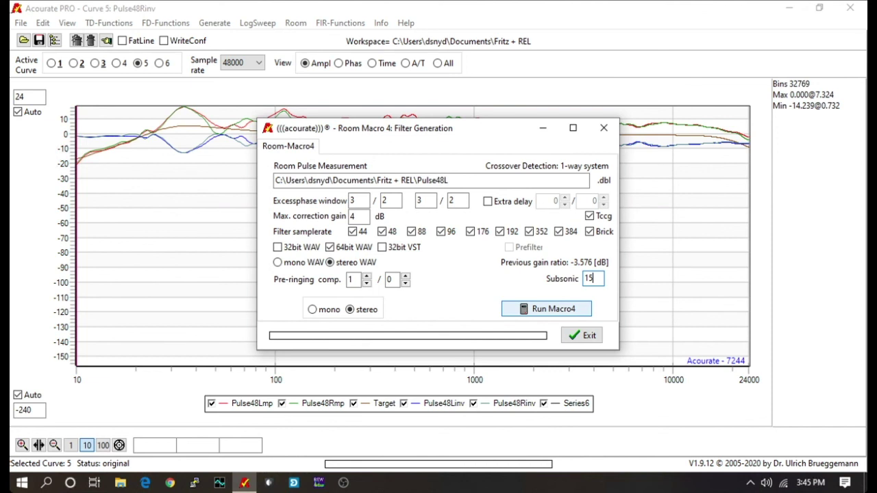
click(547, 309)
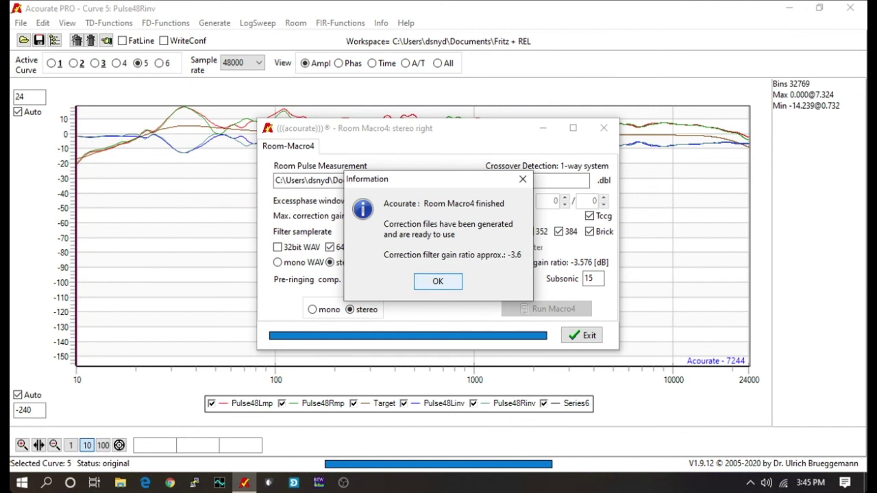
key(Return)
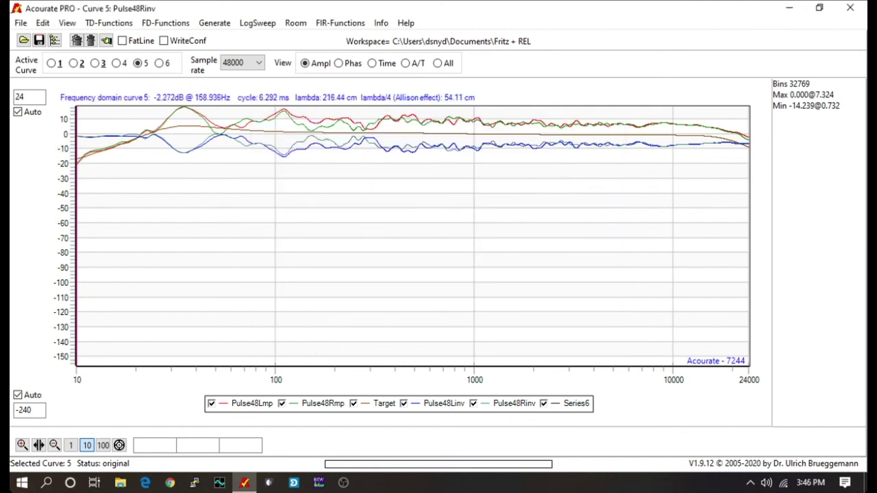
- Run Room Macro 5 Test Convolution, overwriting existing curves 1, 2 and 3, and display the resulting group delay in the phase view
click(295, 22)
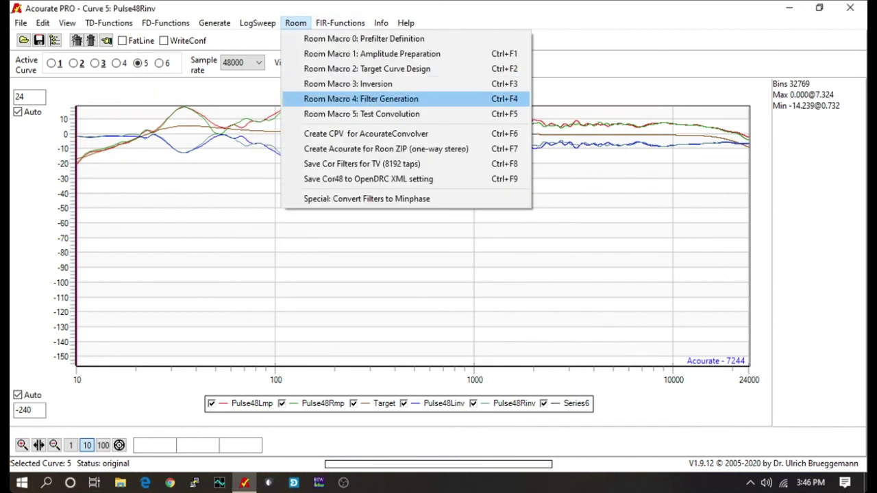
click(362, 114)
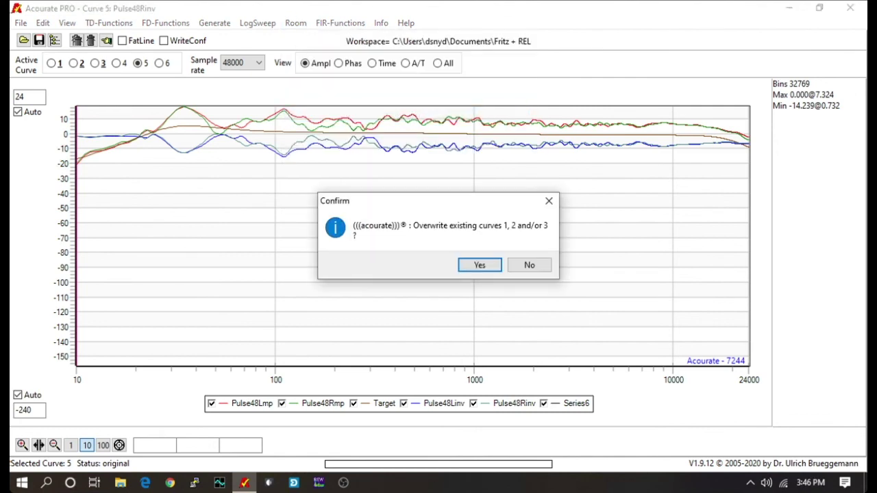
key(Return)
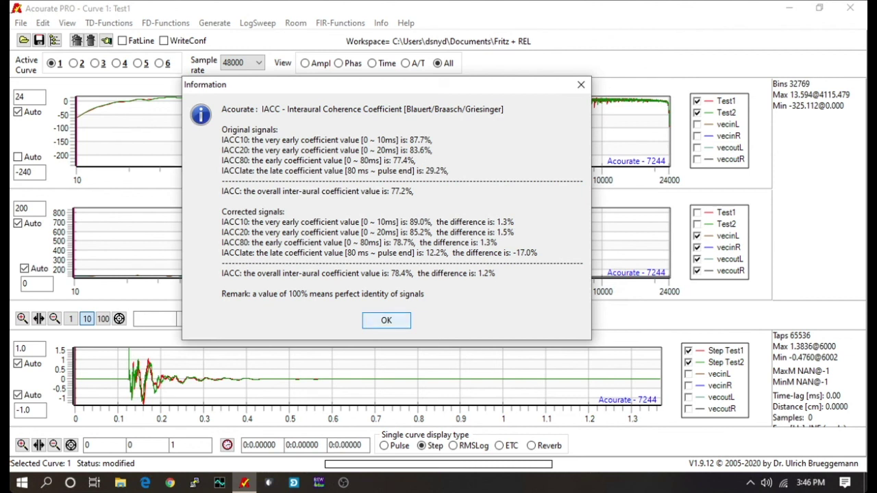
key(Return)
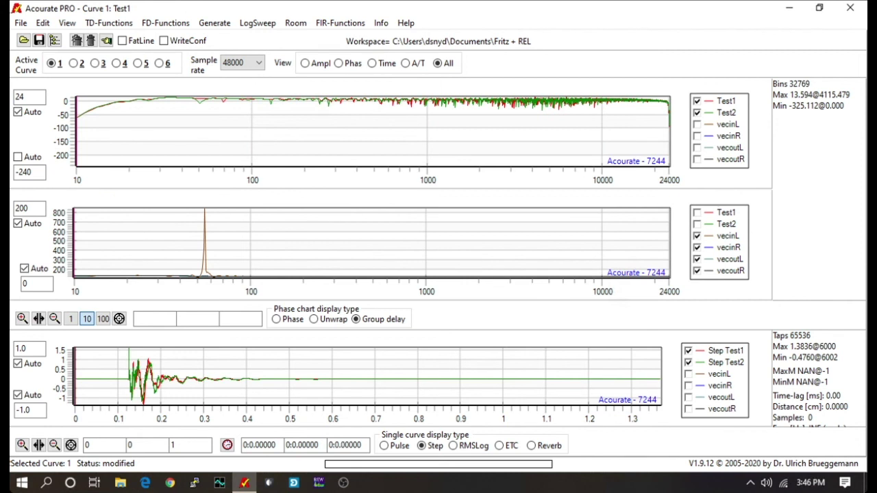
click(339, 63)
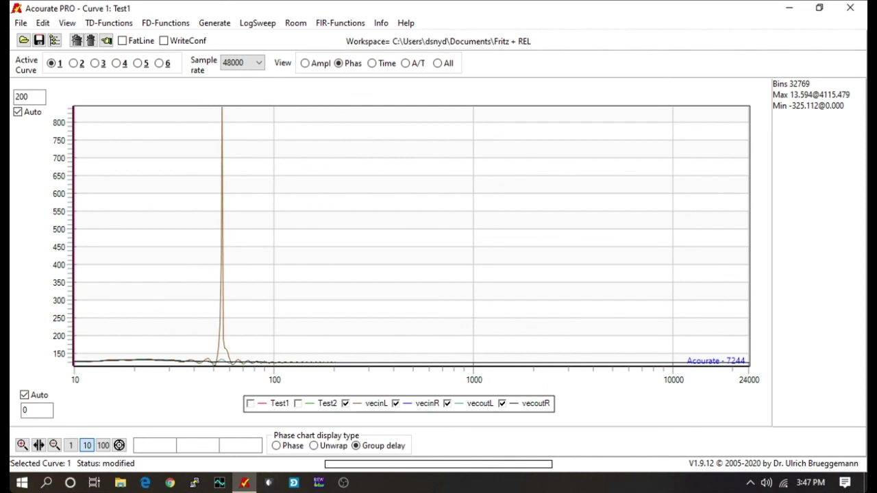
click(276, 233)
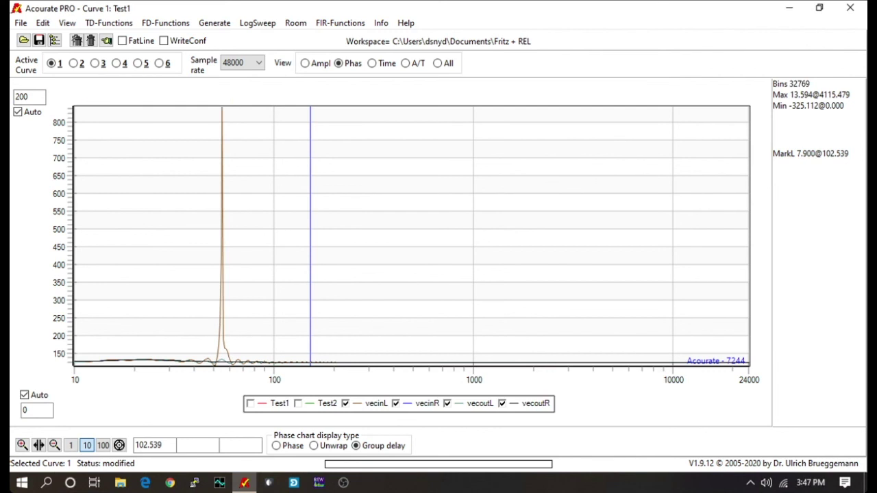
- Show the step response in the time view and place the markers at samples 5900 and 6900
click(372, 63)
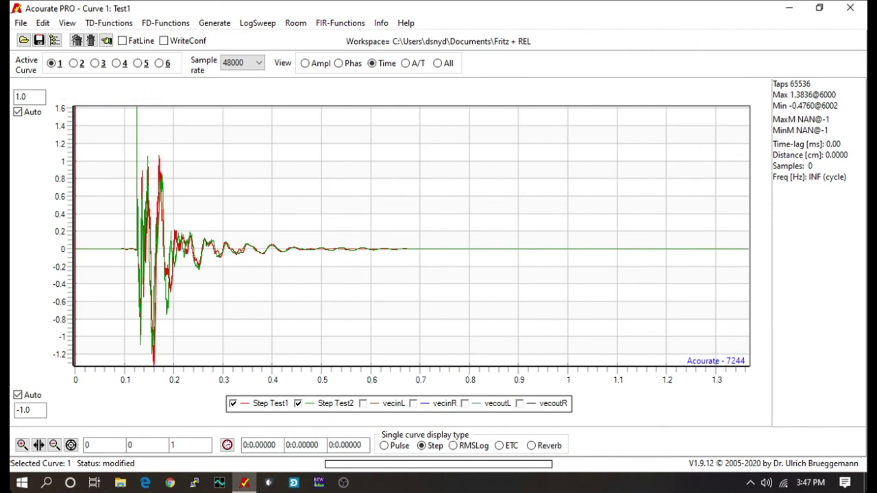
click(130, 445)
double_click(129, 445)
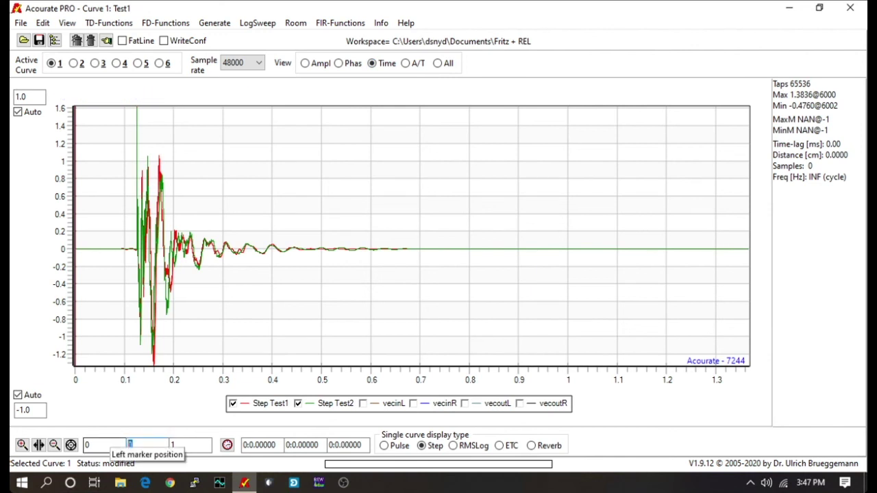
text(89)
key(BackSpace)
key(BackSpace)
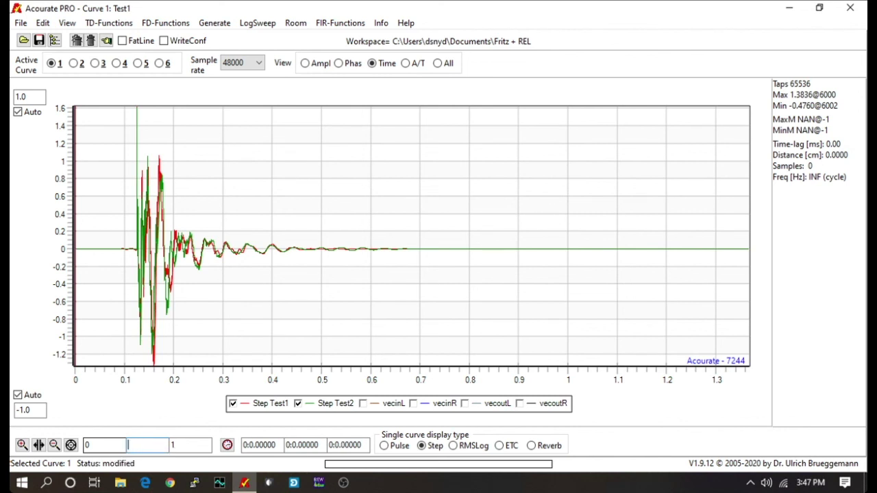
text(6900)
double_click(87, 445)
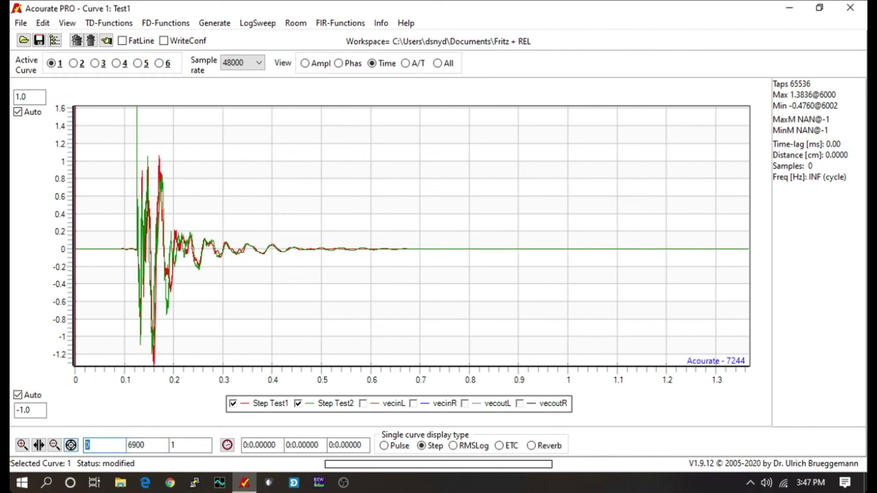
text(5900)
key(Return)
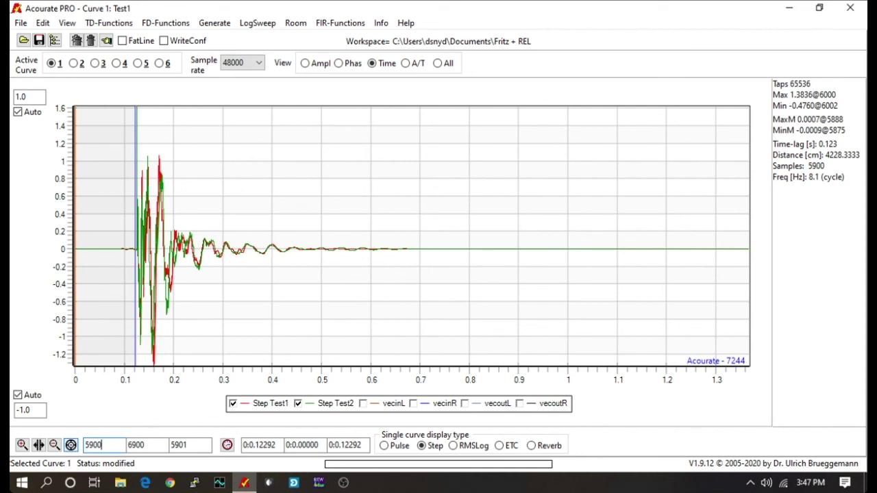
click(144, 444)
key(Return)
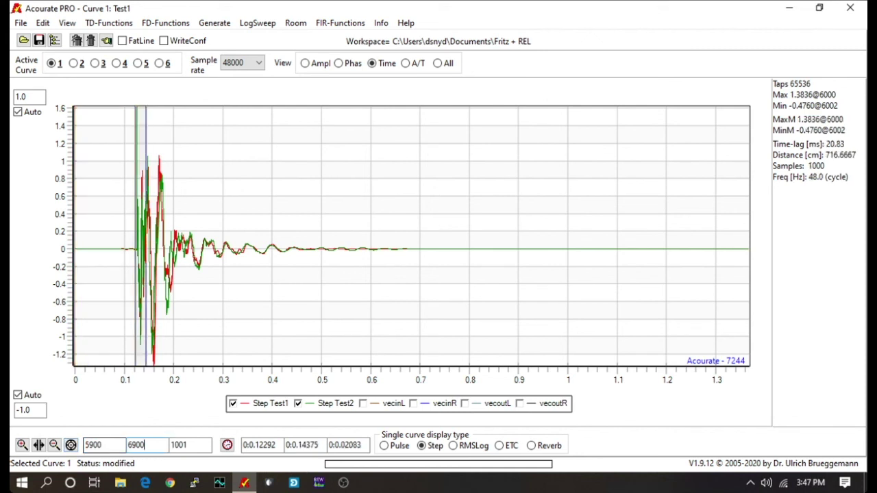
- Zoom the step response to the marked range to compare both channels, and display the amplitude and time charts together
click(22, 445)
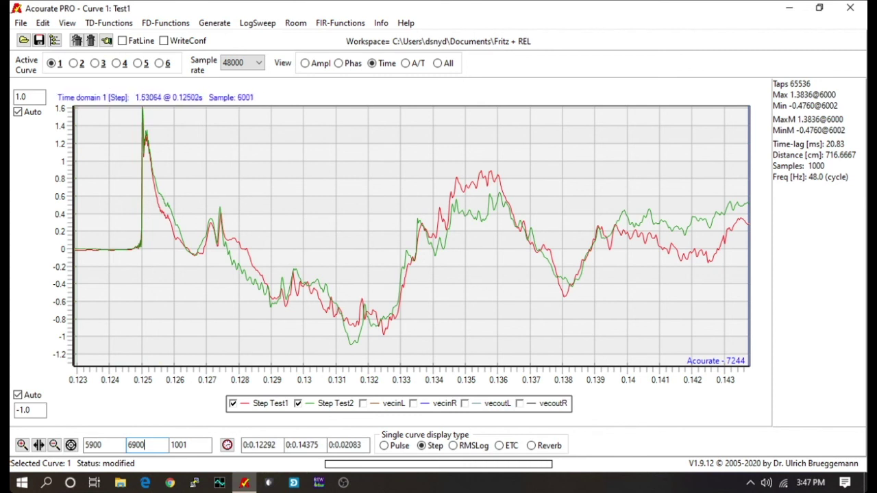
click(281, 294)
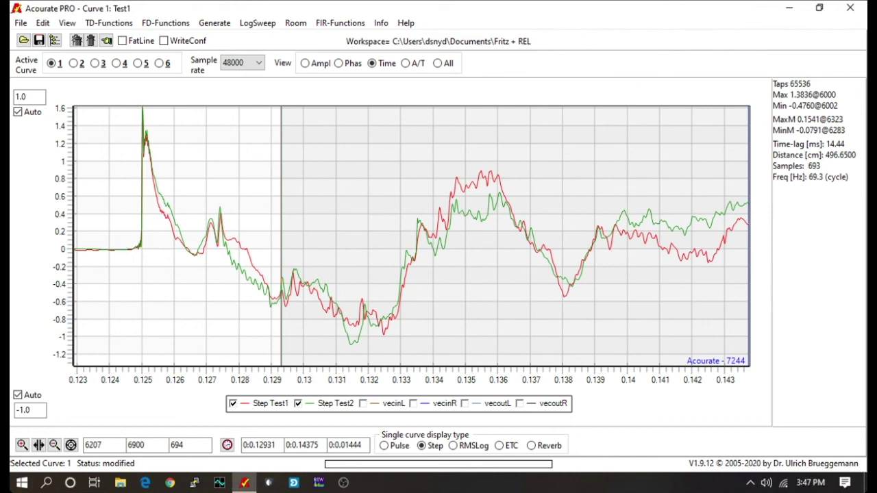
click(406, 63)
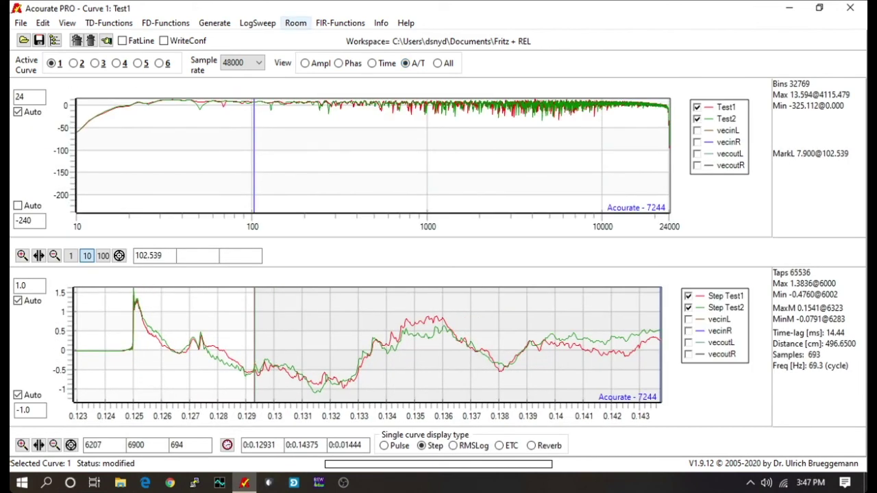
- Create the one-way stereo Acourate for Roon ZIP with the filename "my new test filter"
click(295, 22)
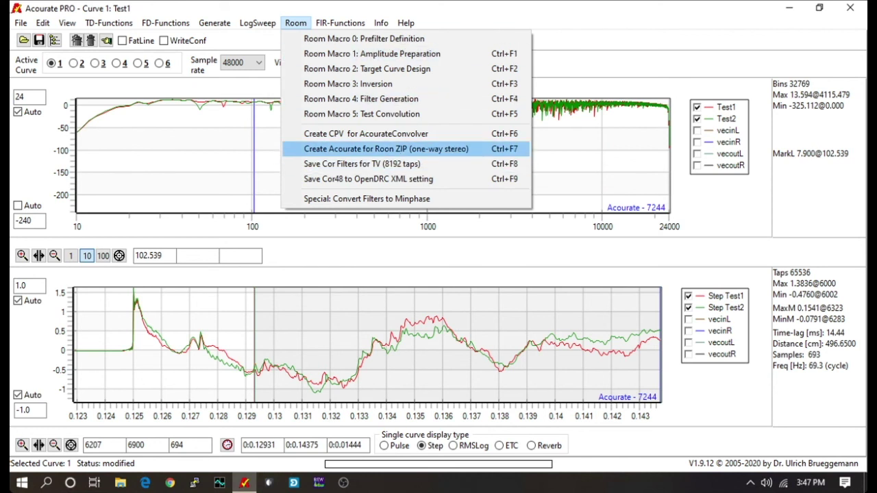
key(Return)
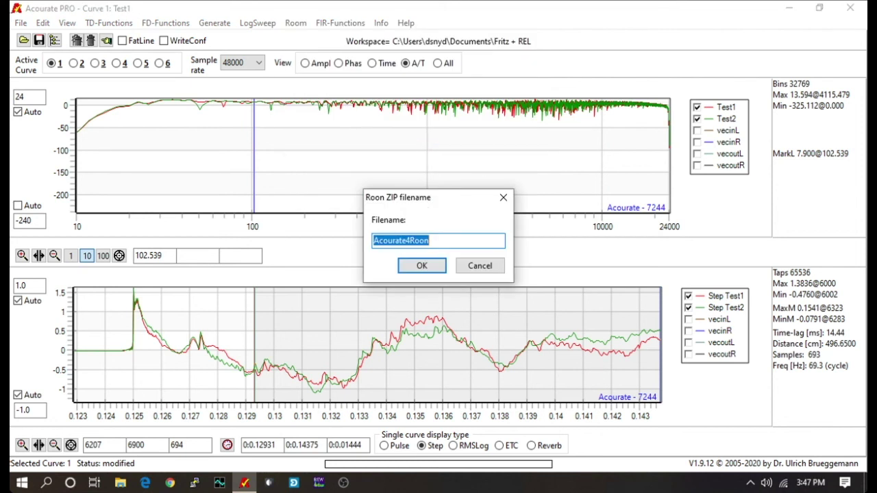
text(my new test )
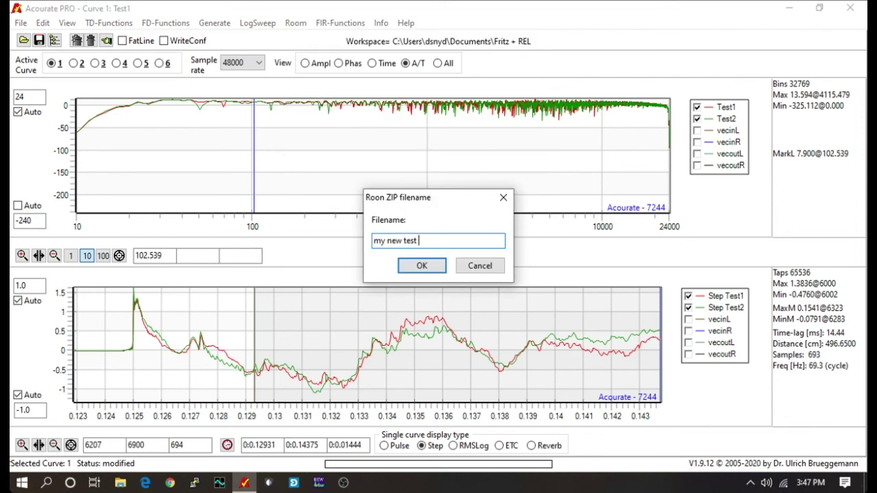
text(filter)
key(Return)
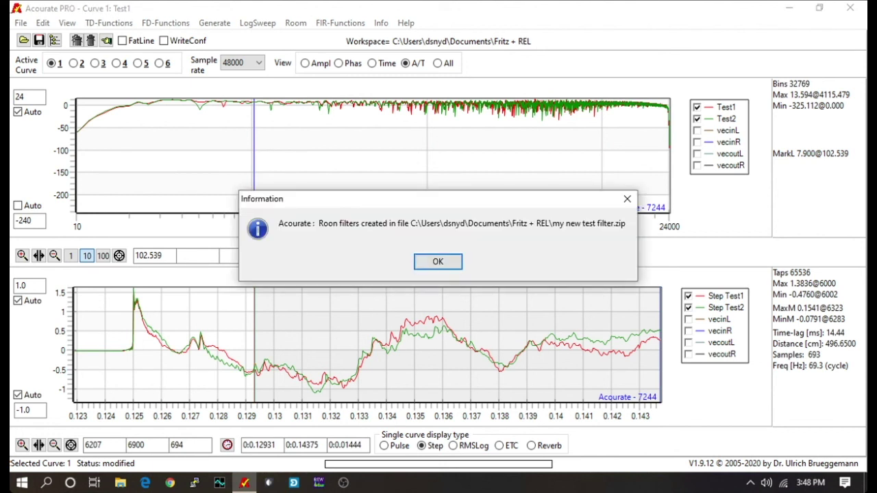
key(Return)
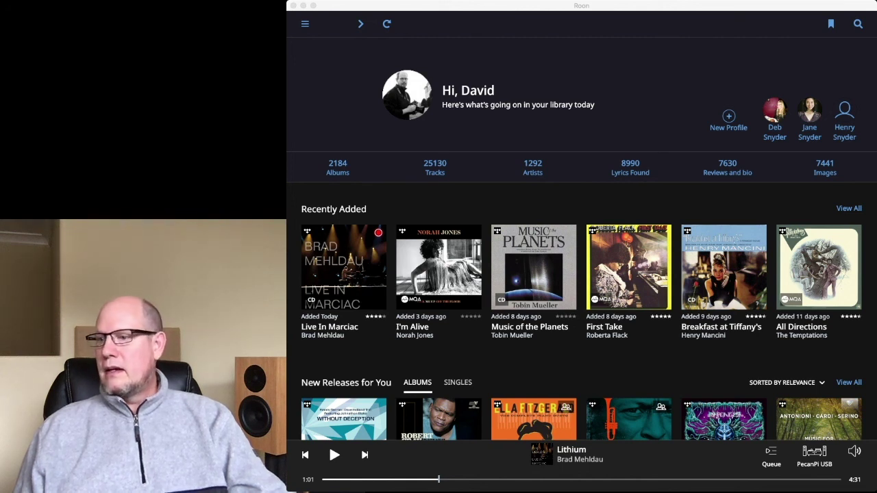
- Switch to Roon and open the Convolution filter in the DSP settings of the PecanPi USB zone
key(super+Tab)
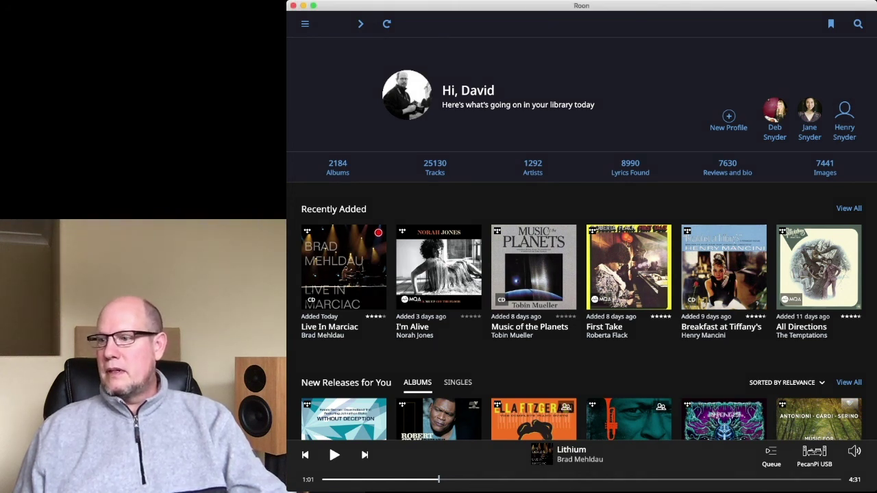
click(854, 451)
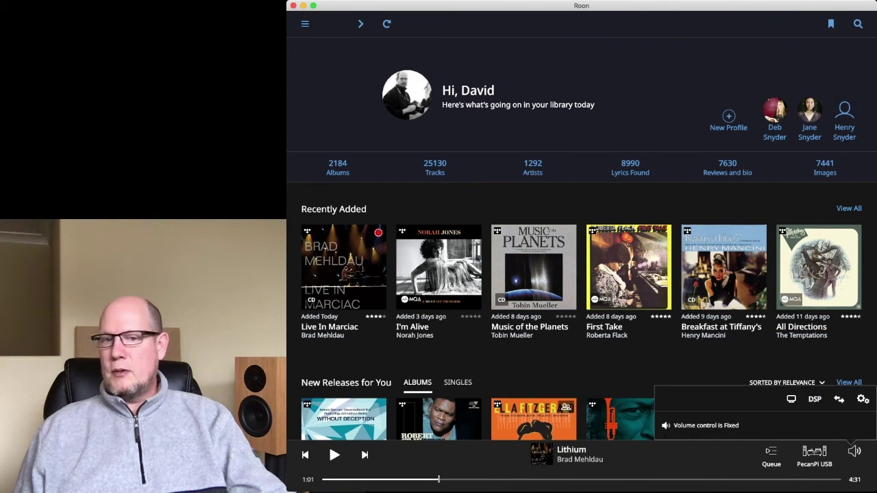
click(815, 399)
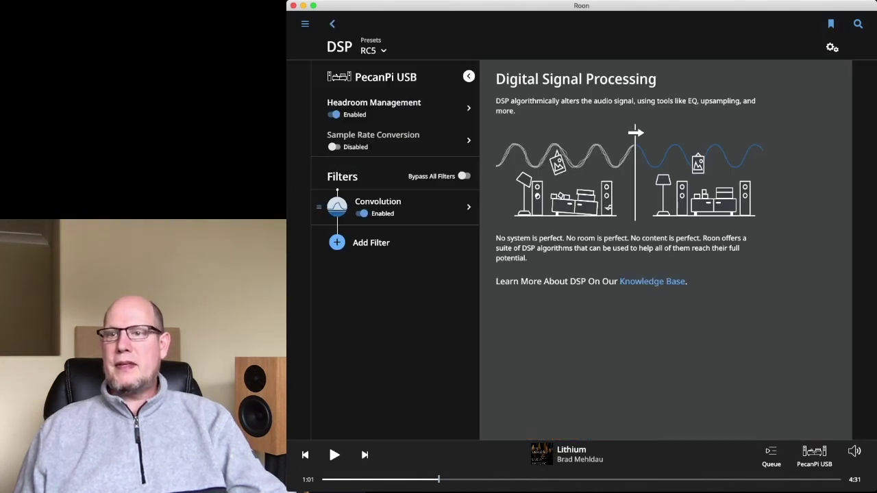
click(394, 207)
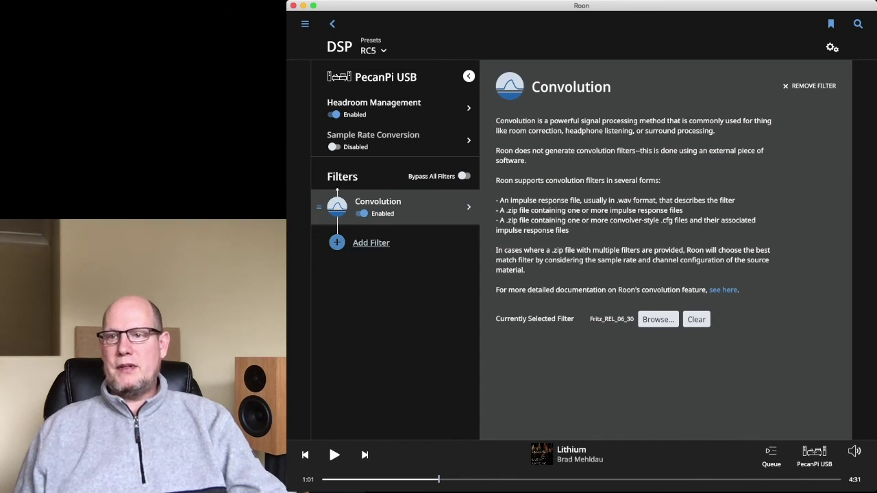
click(363, 243)
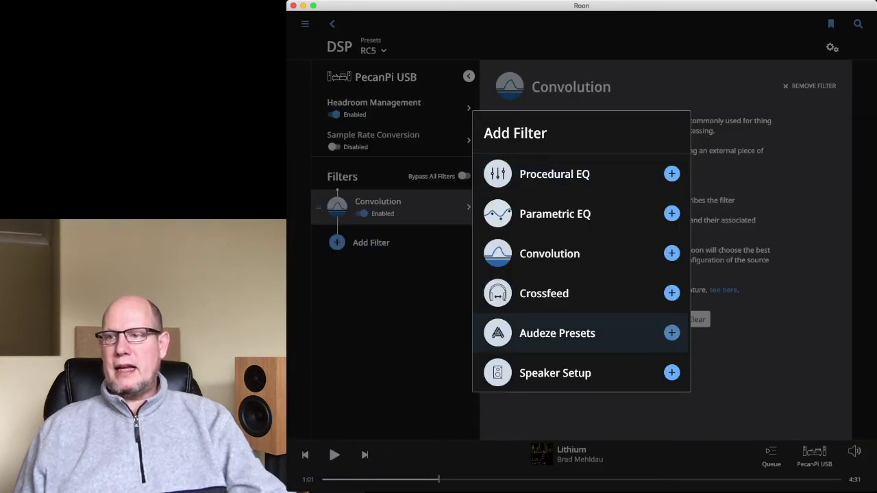
key(Escape)
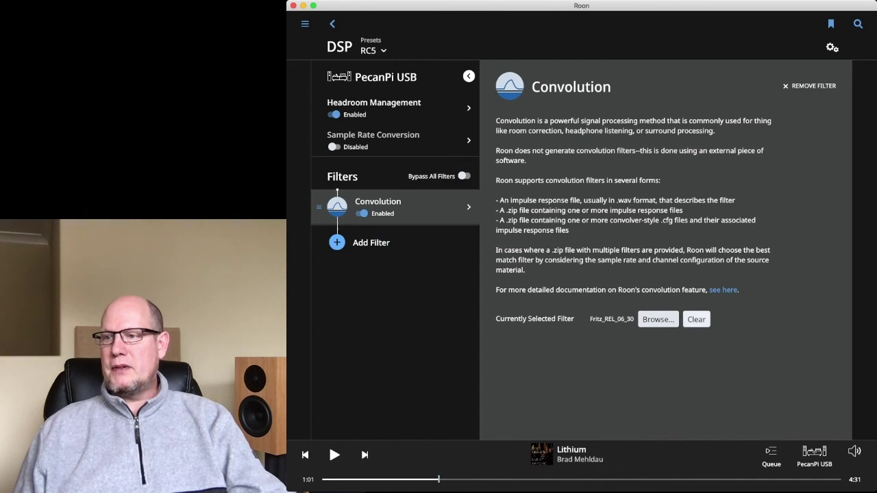
click(658, 319)
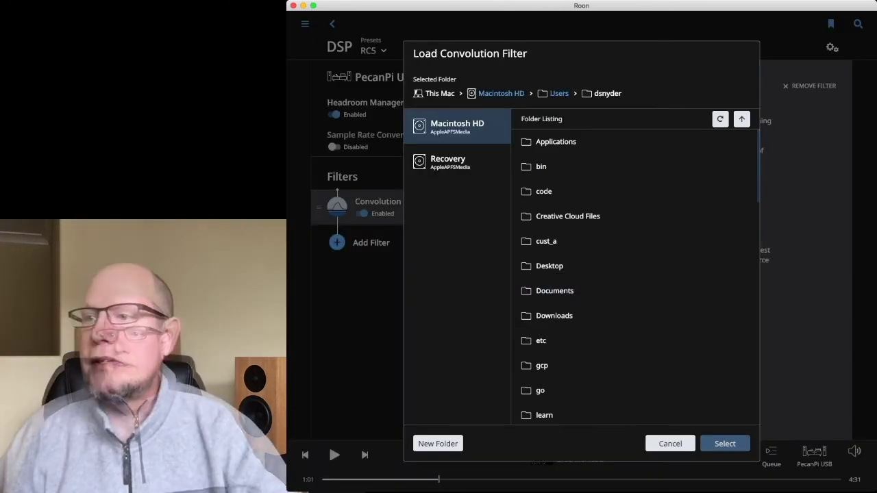
scroll(616, 349, down, 5)
scroll(616, 348, down, 5)
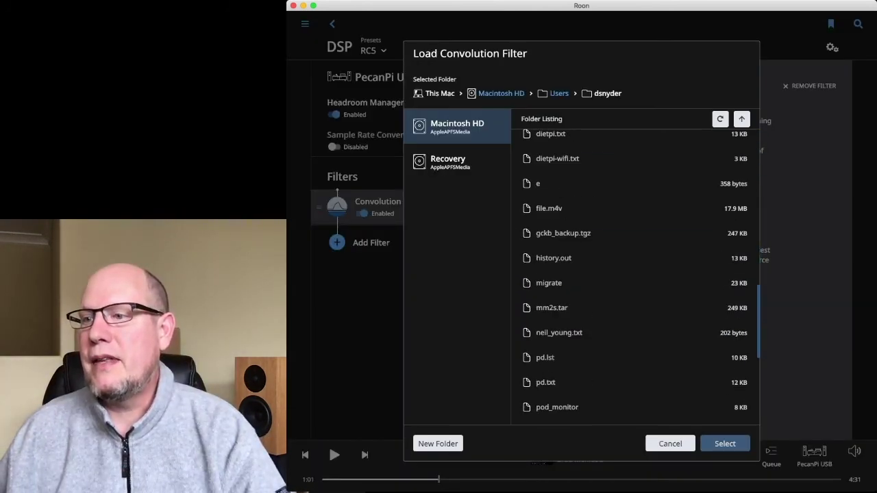
scroll(617, 342, up, 10)
scroll(617, 342, up, 1)
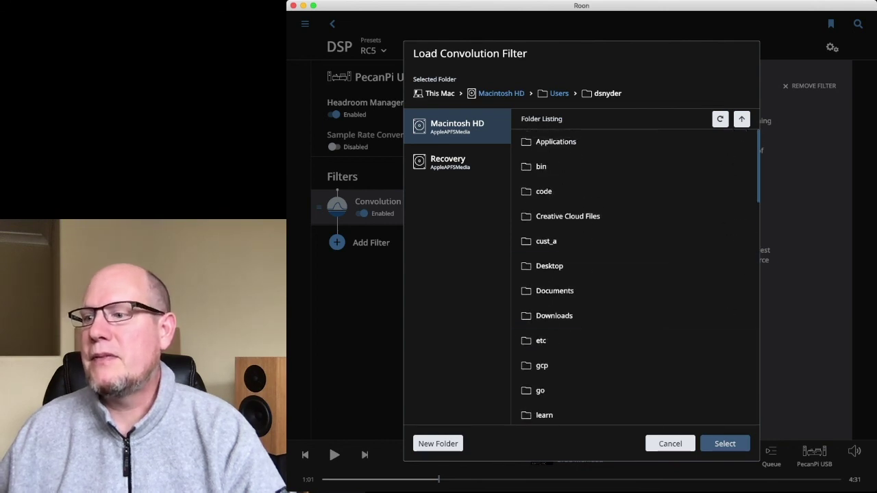
click(670, 443)
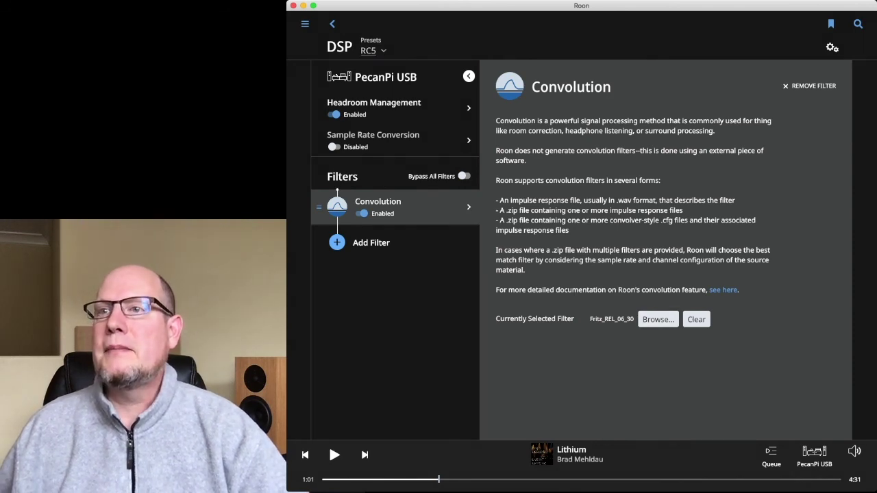
- Save the current DSP settings as a new preset named RC6
click(372, 51)
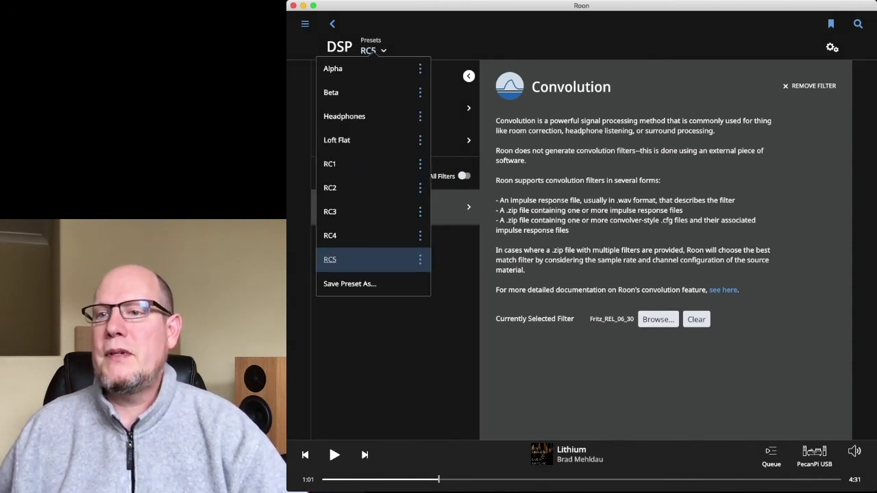
click(350, 284)
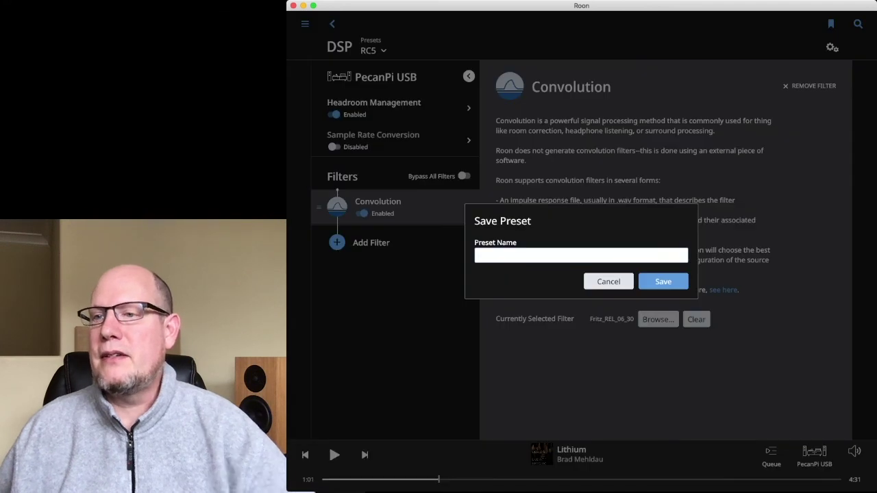
text(RC)
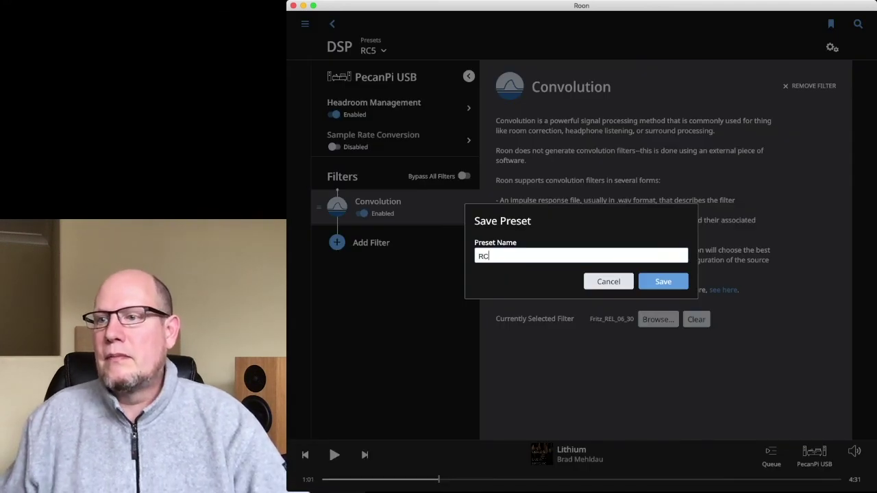
text(6)
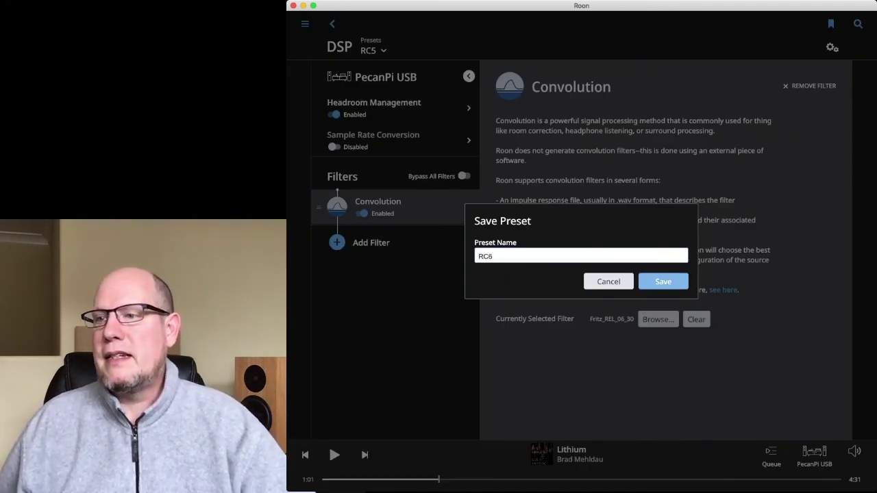
key(Return)
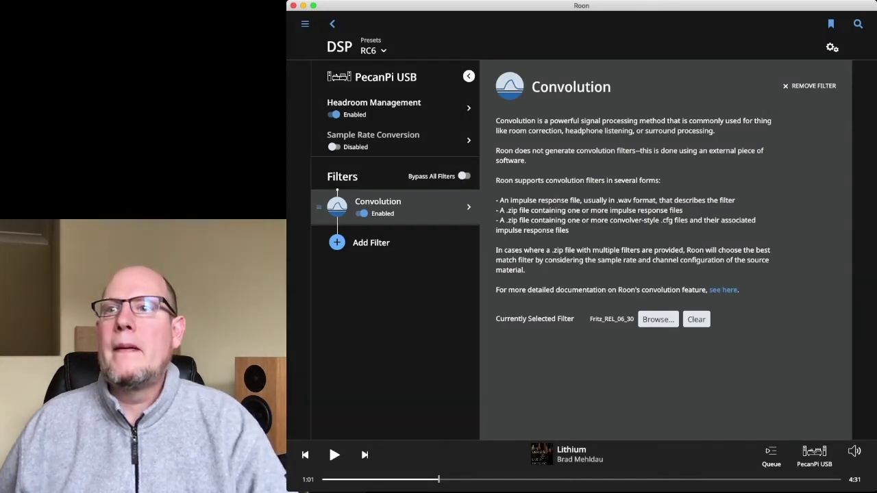
- Load the RC1 preset, switch to the Loft Flat preset, and open its Headroom Management settings
click(373, 50)
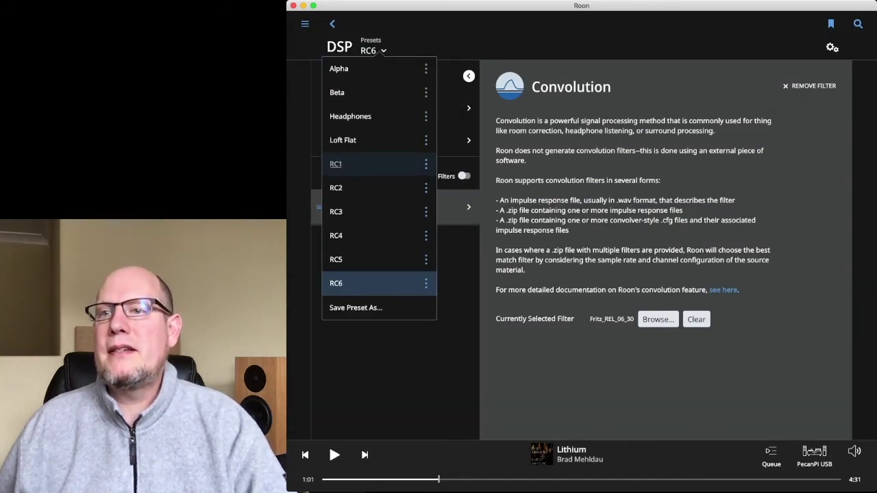
click(336, 164)
click(370, 50)
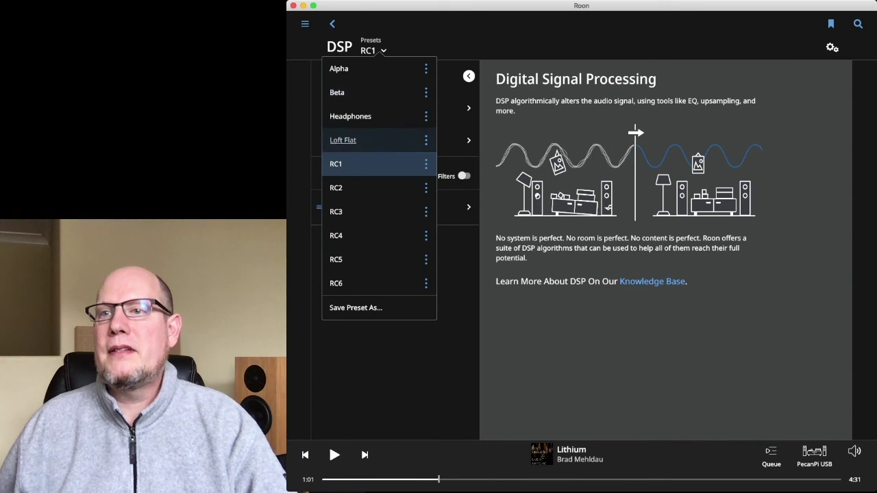
click(343, 139)
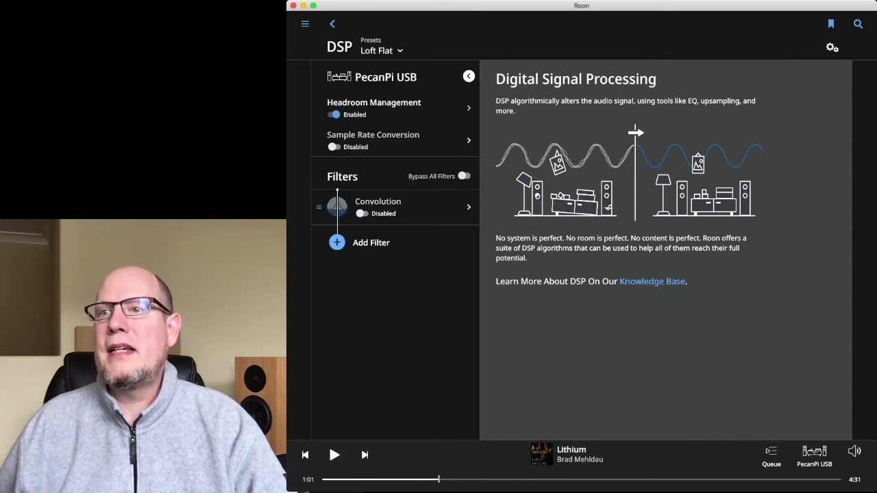
click(374, 107)
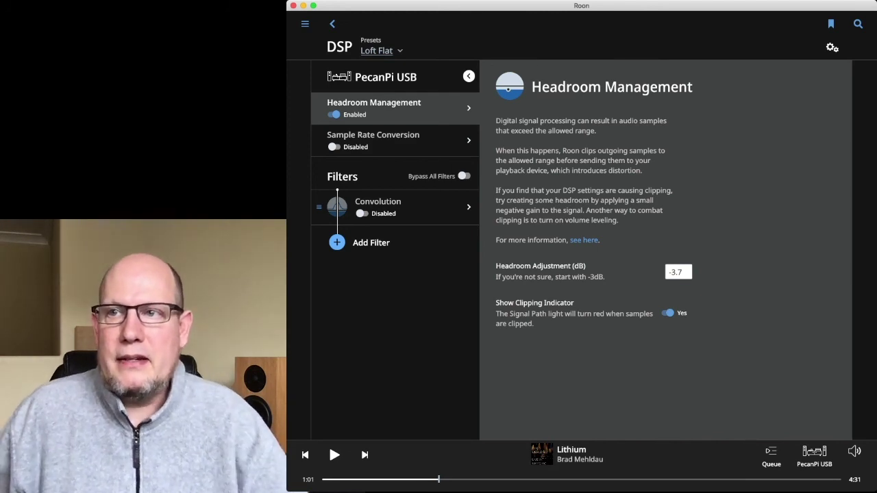
- Load the RC5 preset, switch back to RC1, and open the Convolution filter to check its selected filter file
click(377, 51)
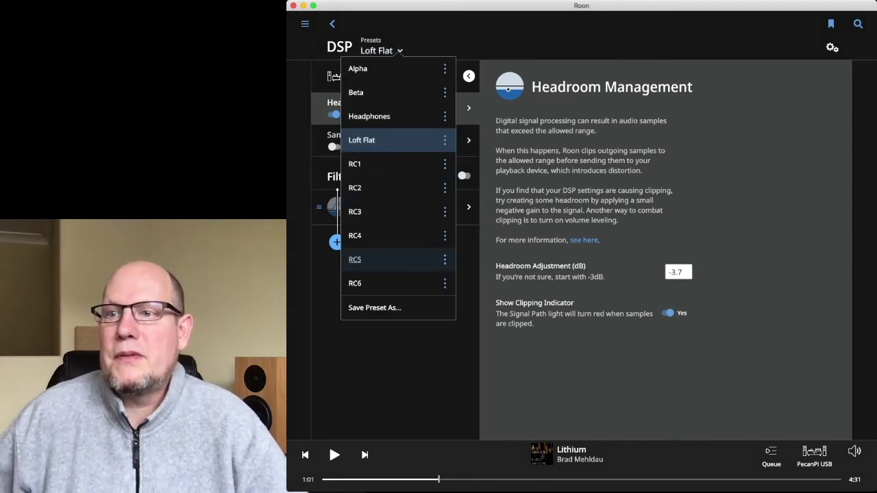
click(355, 259)
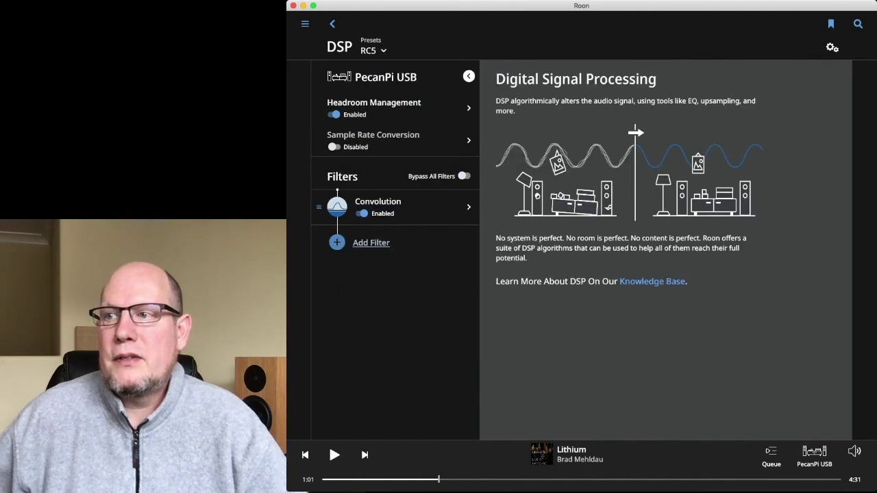
click(374, 50)
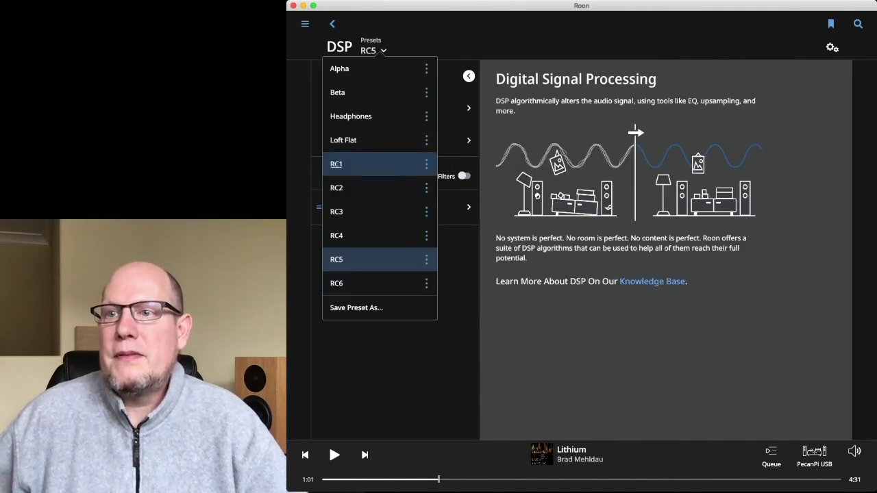
click(342, 164)
click(397, 205)
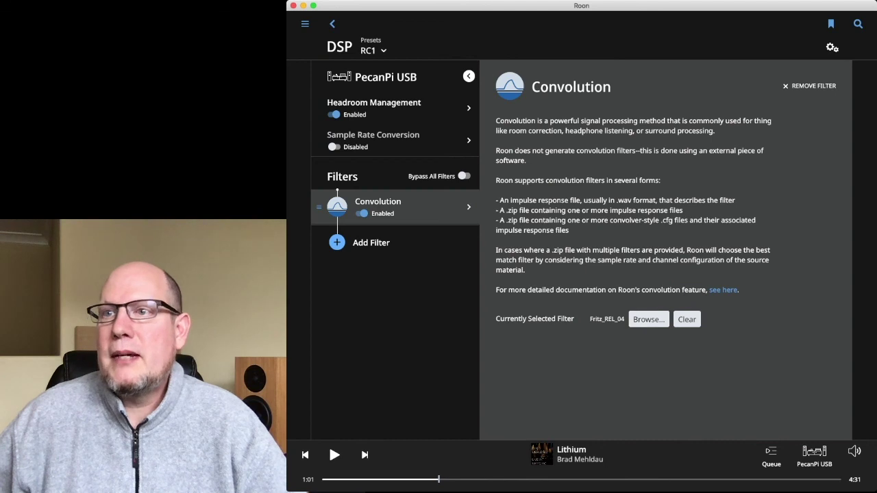
- Load the RC2 preset and open its Convolution filter to compare the selected filter file
click(373, 51)
click(373, 50)
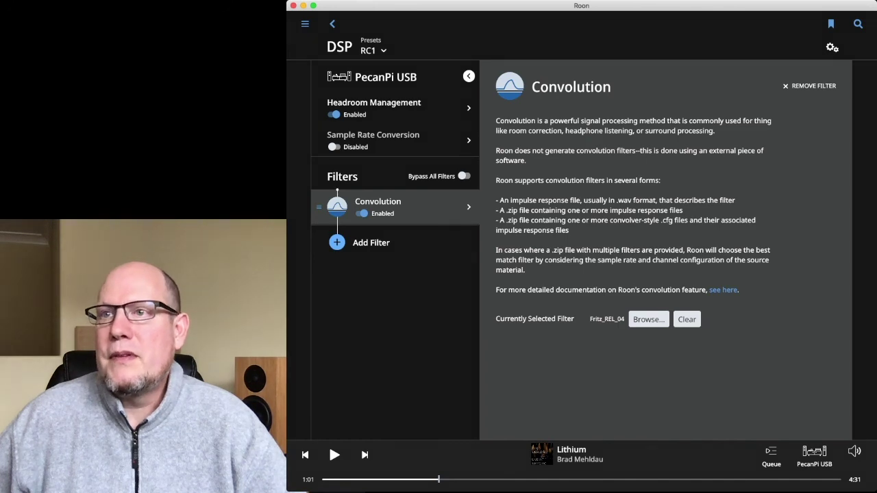
click(373, 51)
click(343, 187)
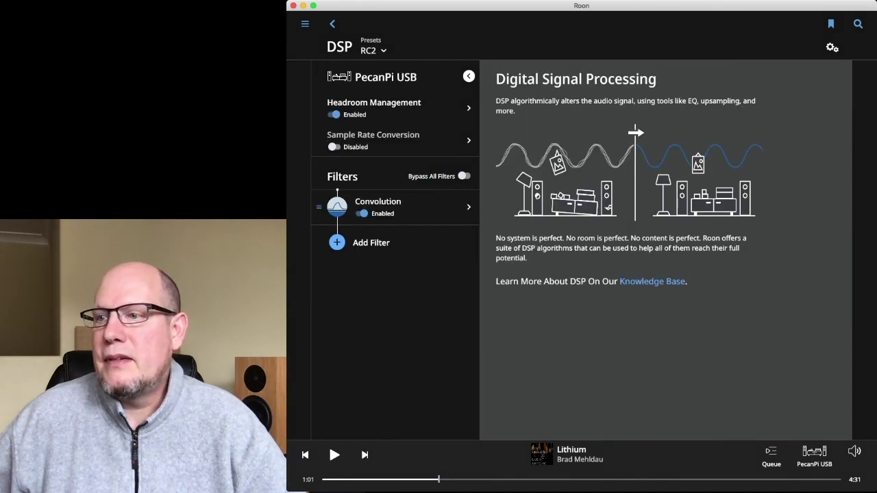
click(394, 207)
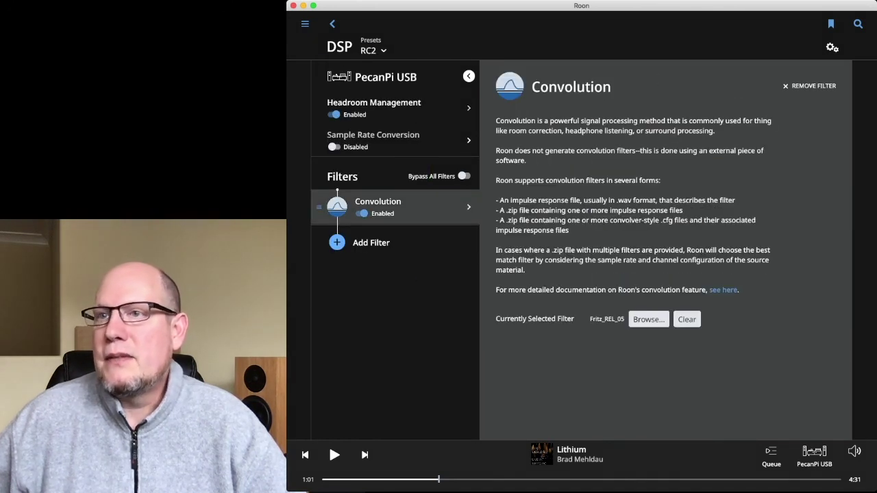
- Load the RC5 preset, switch to the Headphones preset, and open its Crossfeed filter settings
click(373, 50)
click(326, 260)
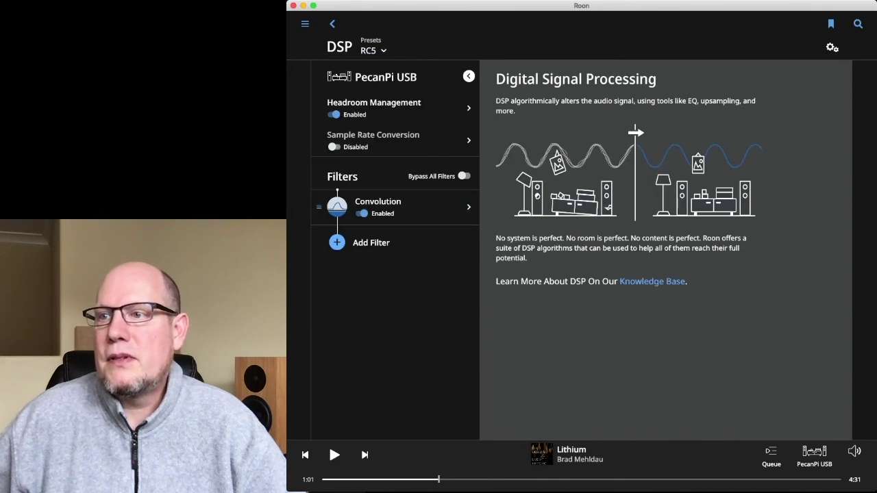
click(373, 51)
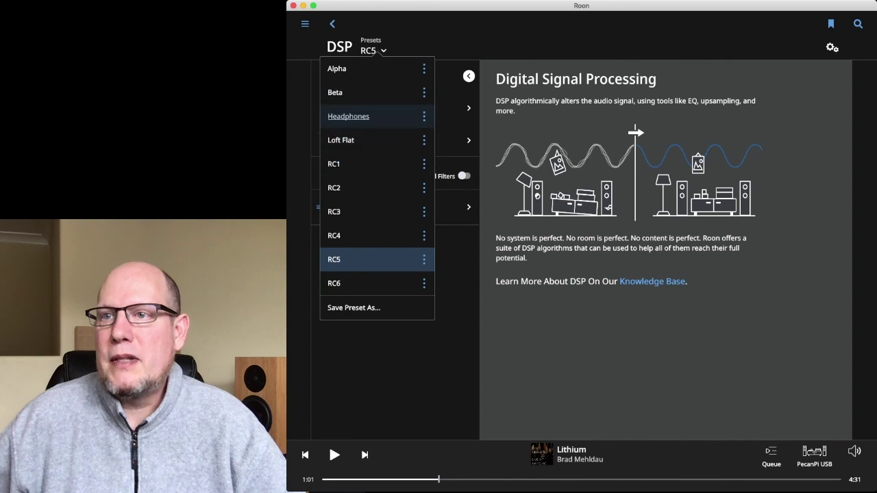
click(349, 115)
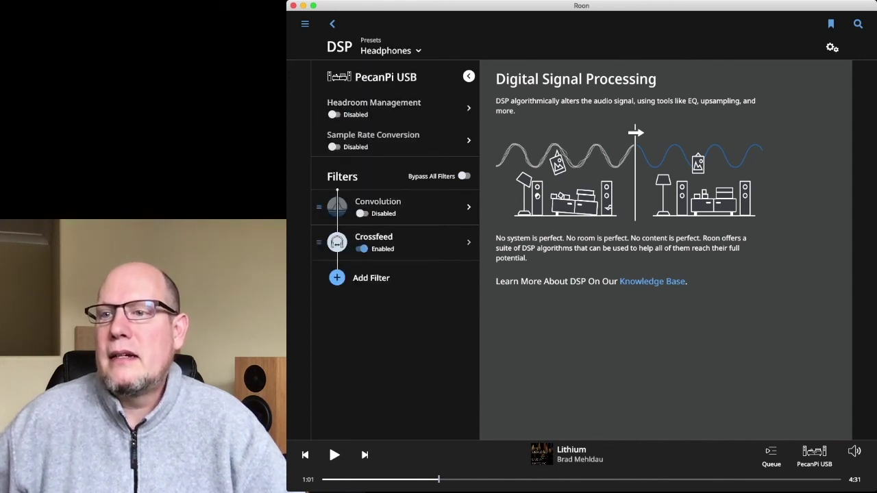
click(391, 242)
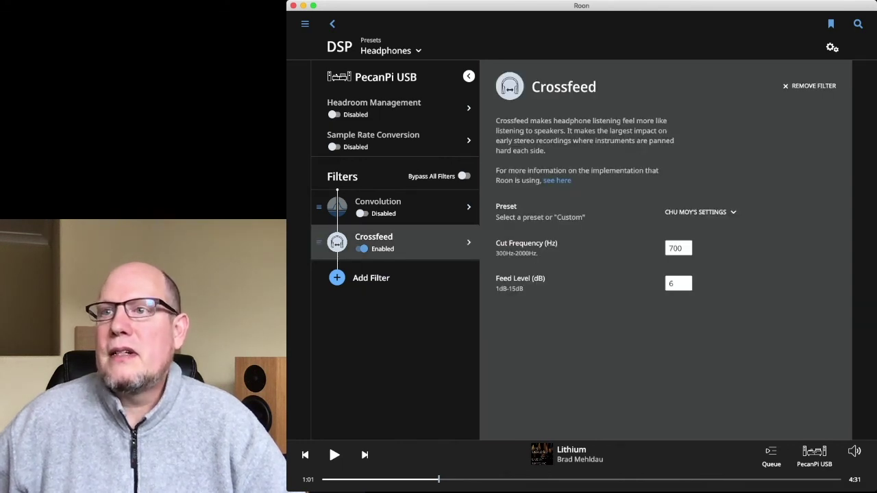
- Load the RC5 preset again and open its Convolution filter
click(379, 51)
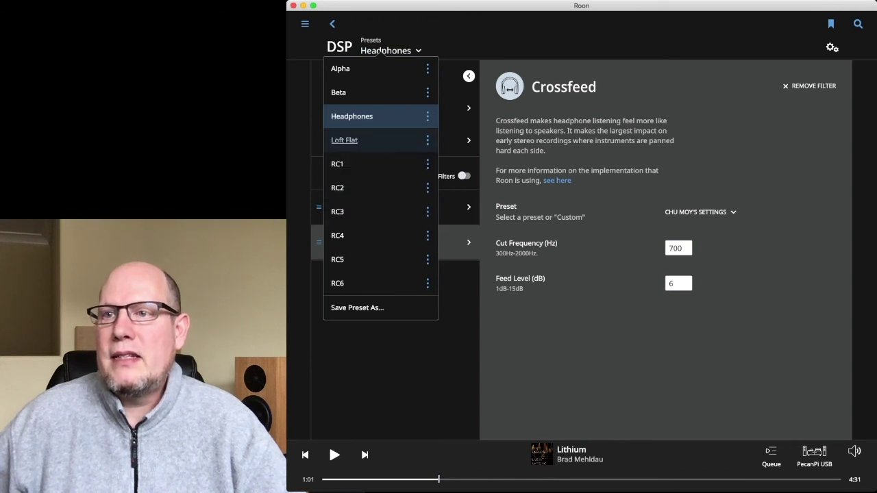
click(357, 259)
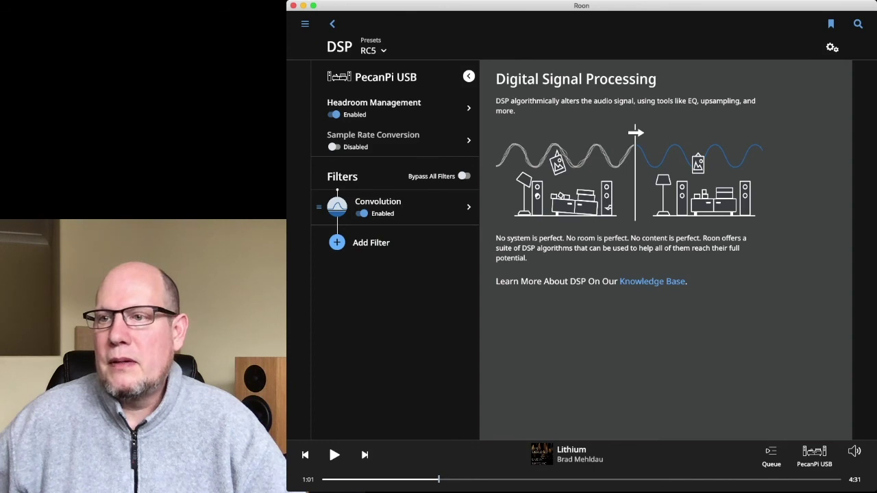
click(377, 205)
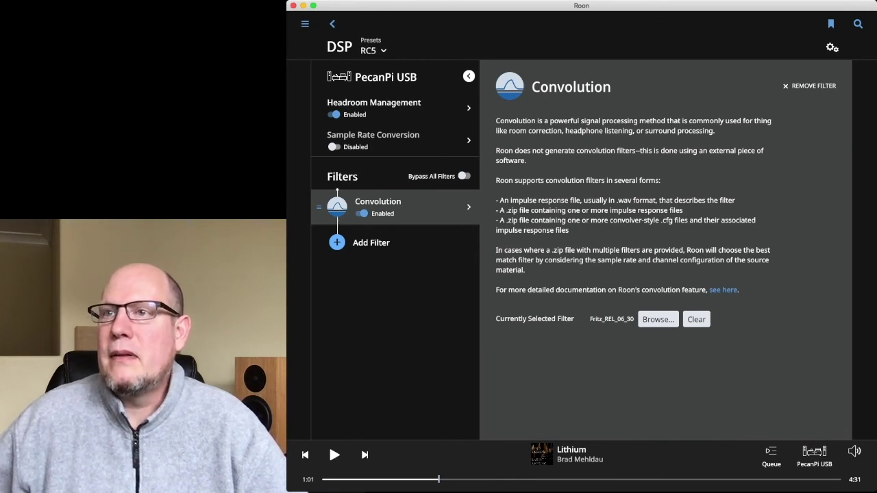
- Leave Roon's DSP settings, switch to Acourate, and close the Documents file window
click(332, 24)
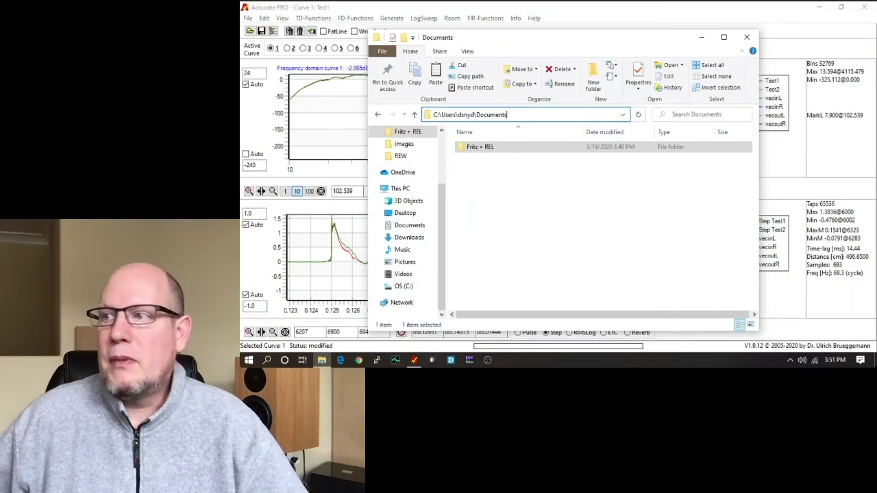
click(746, 37)
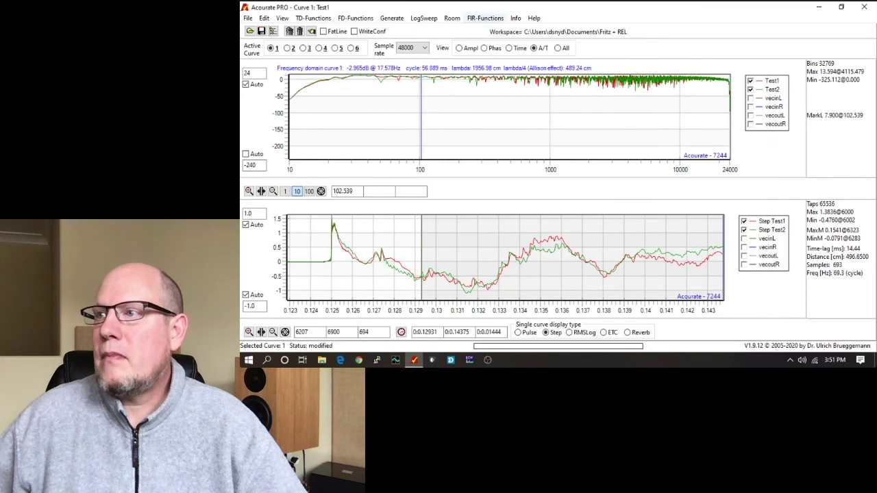
click(452, 17)
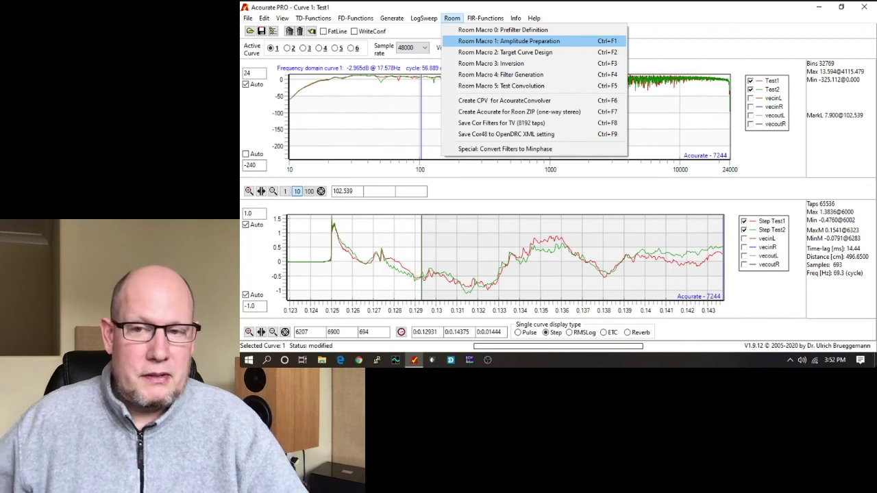
key(Right)
key(Right)
key(Left)
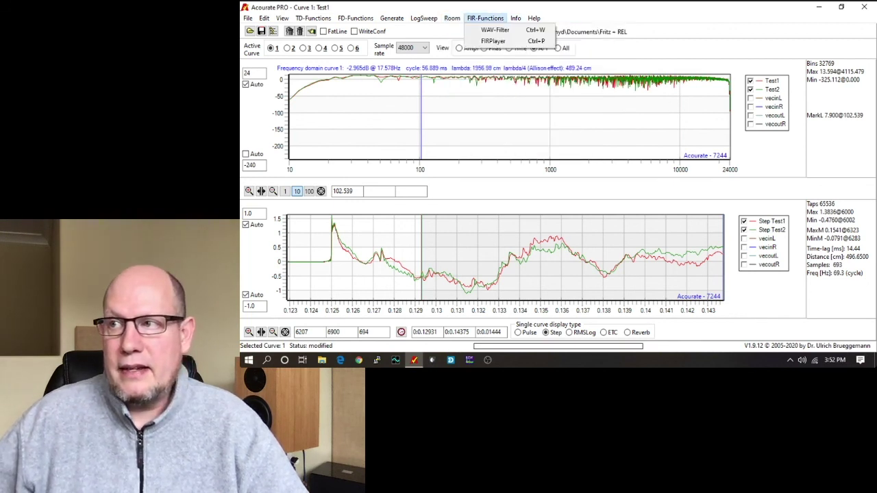
mouse_move(453, 19)
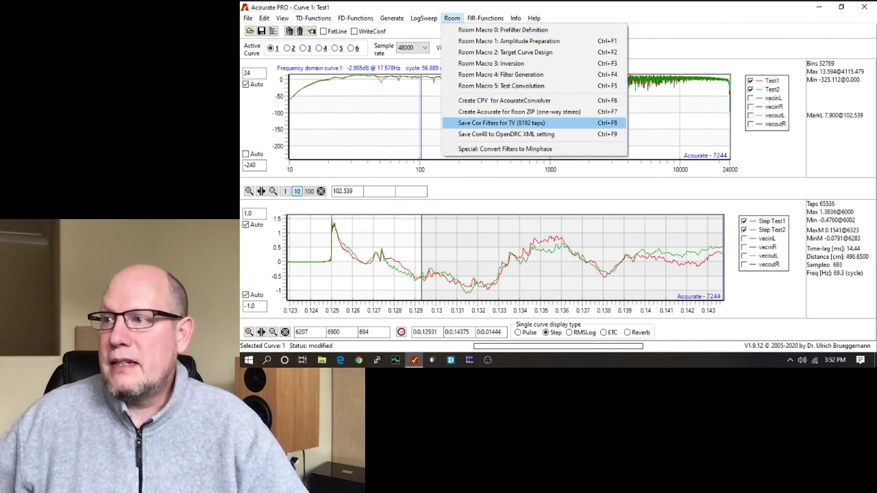
key(Up)
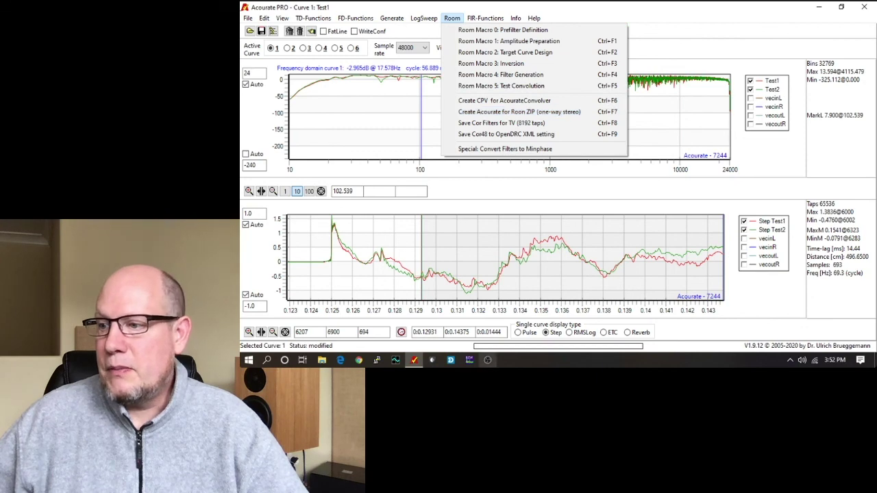
- Try to start Roon on the Windows computer and dismiss its dialog
key(Return)
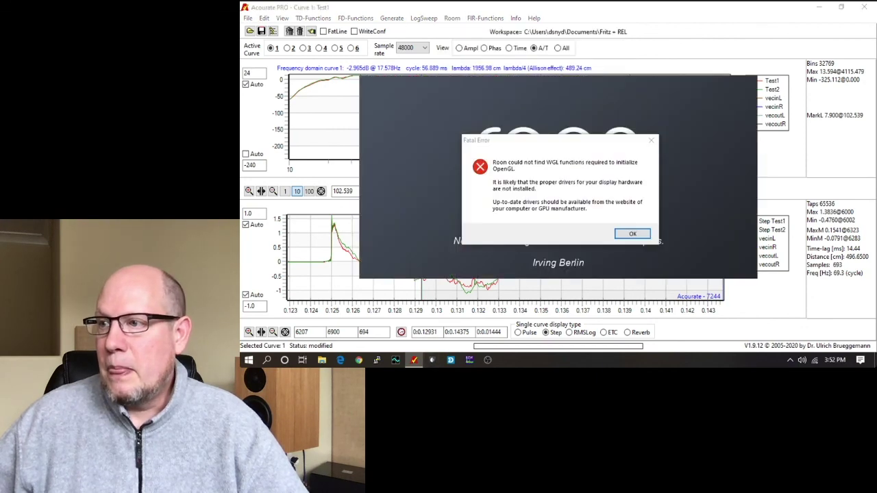
key(Return)
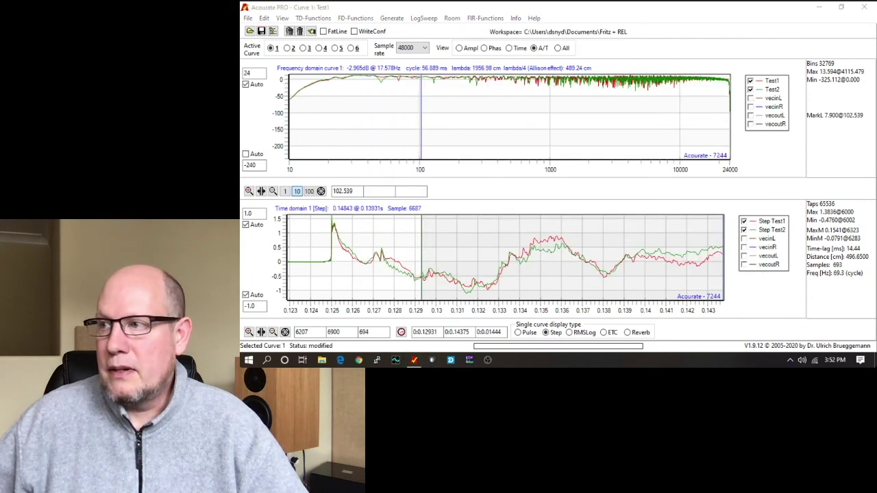